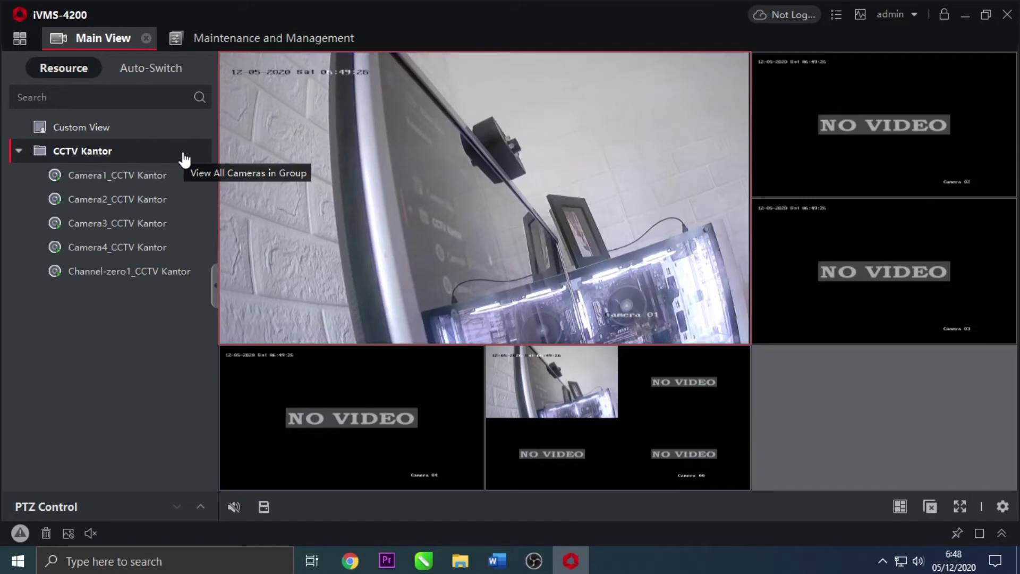
# Start CCTV Kantor live view and switch the layout to a single window showing Camera1.
pyautogui.click(182, 152)
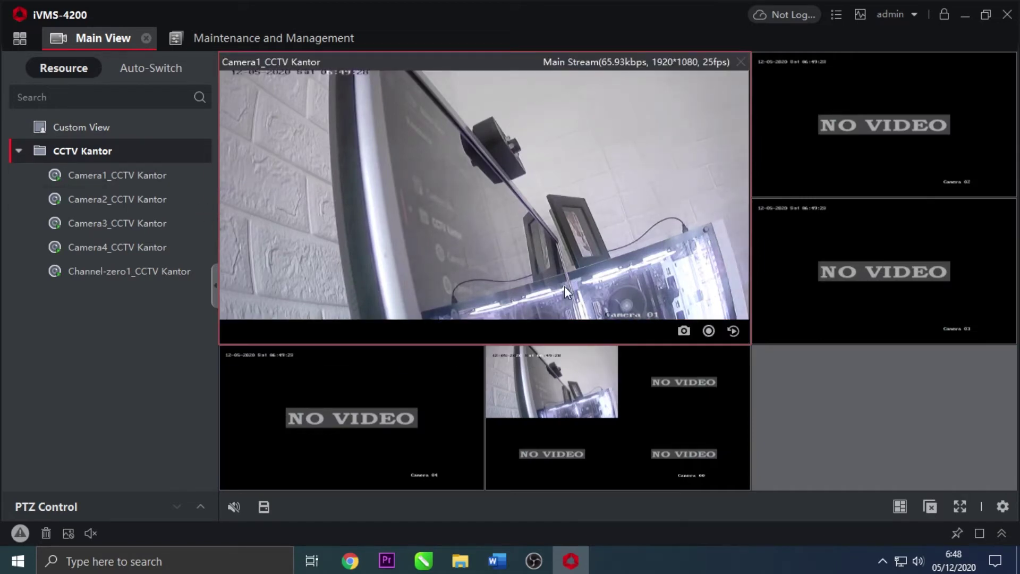
pyautogui.click(902, 508)
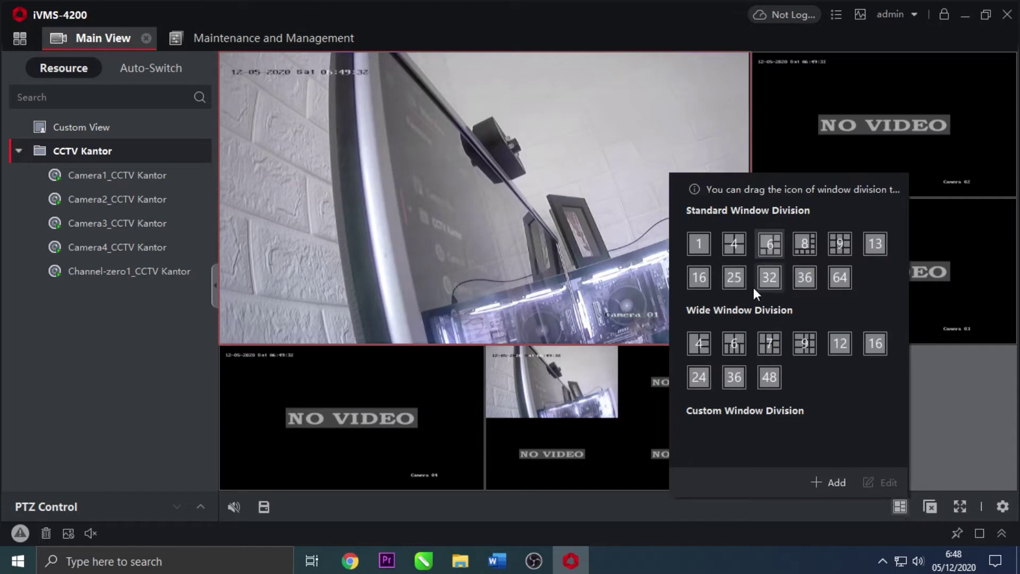
pyautogui.click(731, 251)
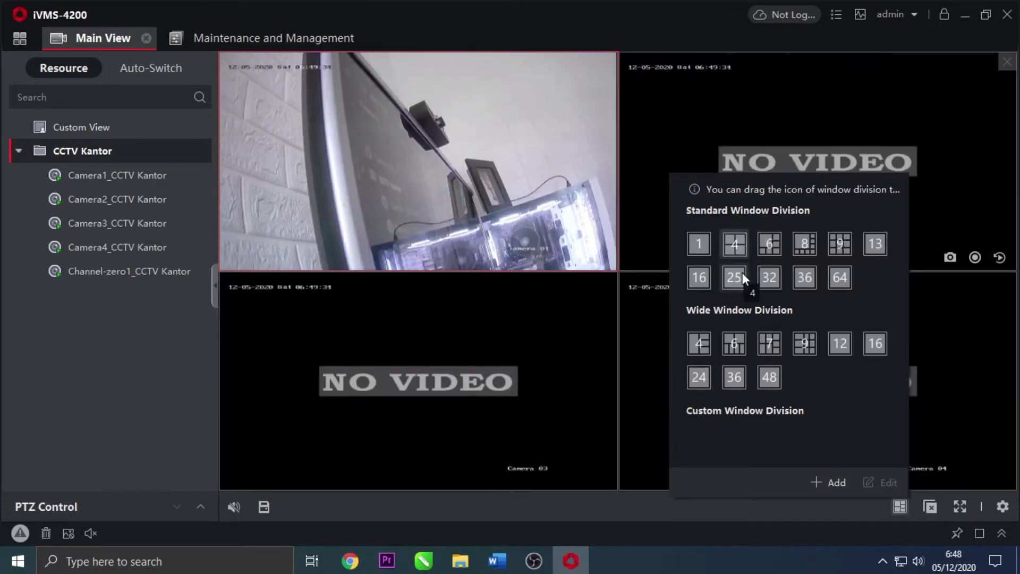
pyautogui.click(703, 247)
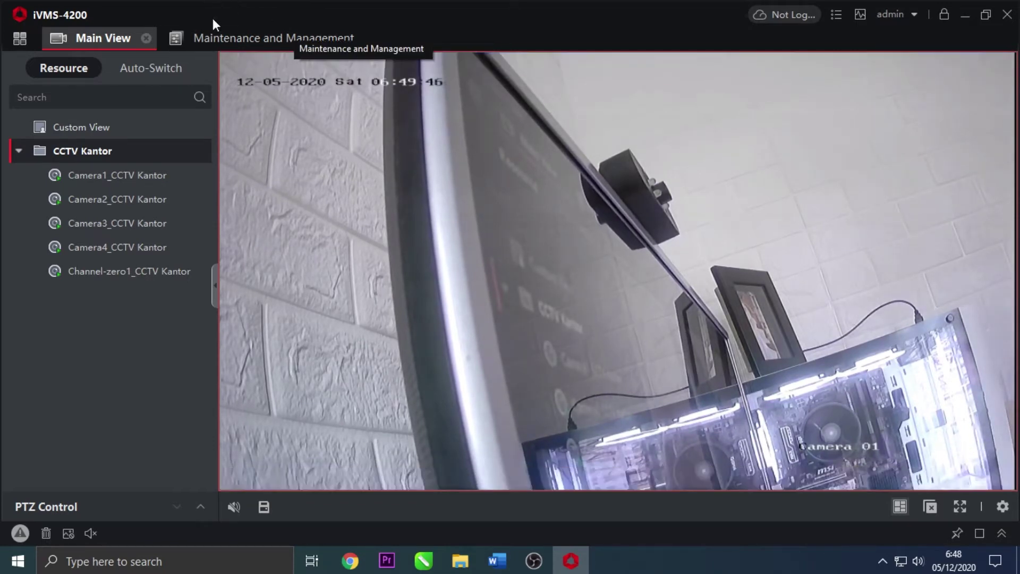
# Edit the CCTV Kantor device and select its hikvision77.ddns.net address to check it alongside port 8000.
pyautogui.click(247, 37)
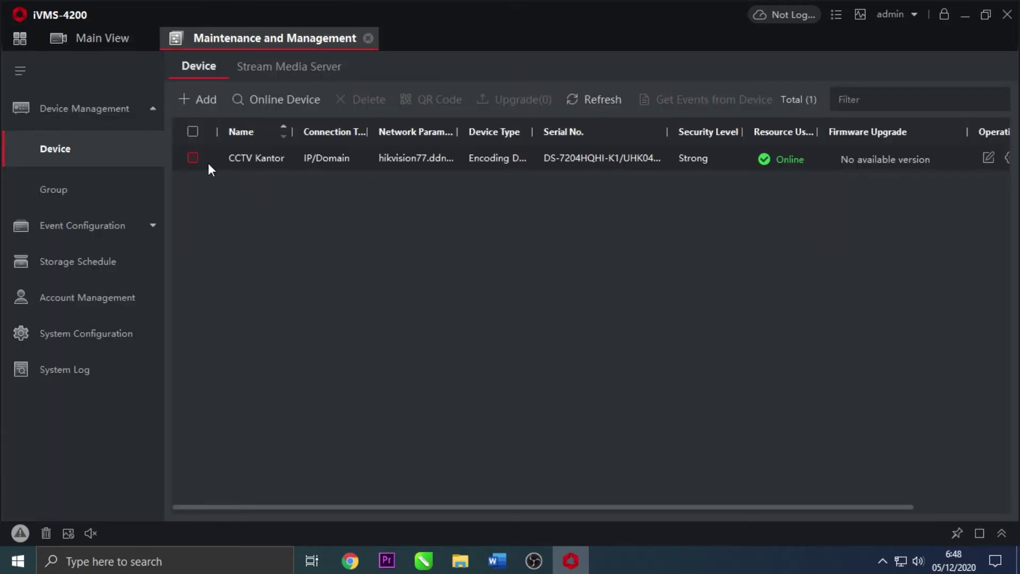
pyautogui.click(193, 158)
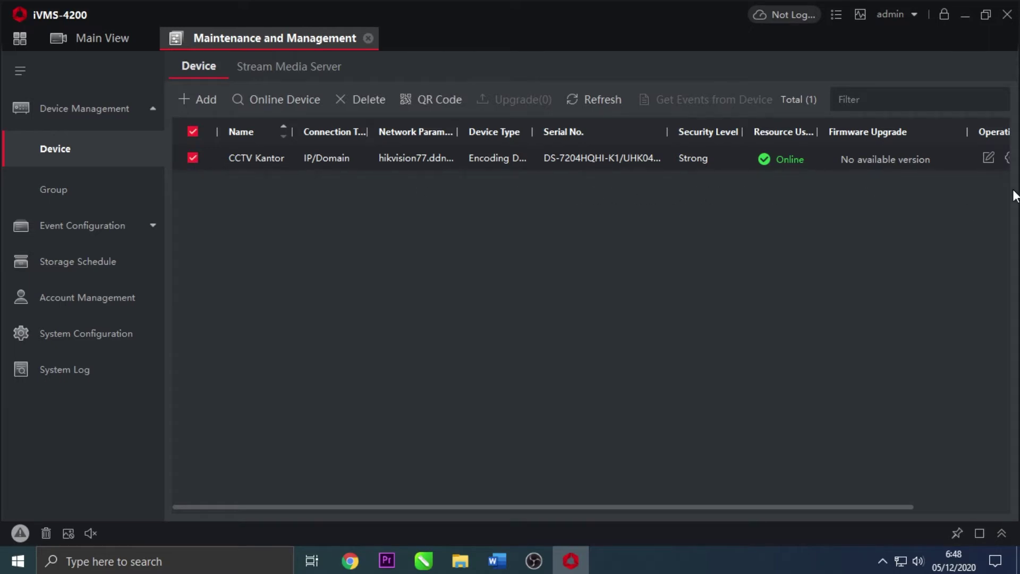
pyautogui.click(988, 160)
pyautogui.click(810, 155)
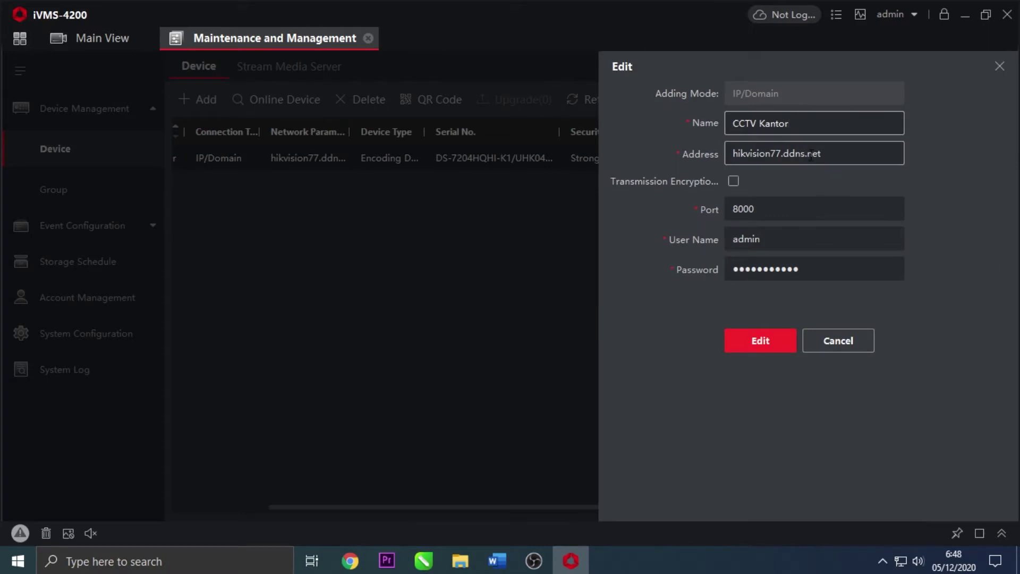
pyautogui.click(730, 152)
pyautogui.moveTo(734, 155); pyautogui.dragTo(828, 165)
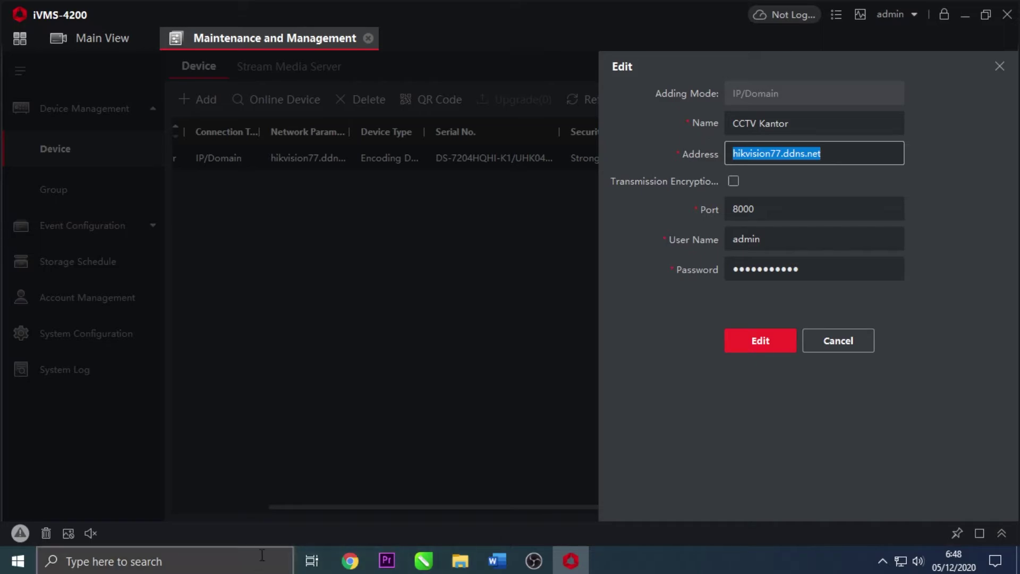
# Search Google for no.ip in a new Chrome tab and open the NoIP.com site.
pyautogui.click(350, 565)
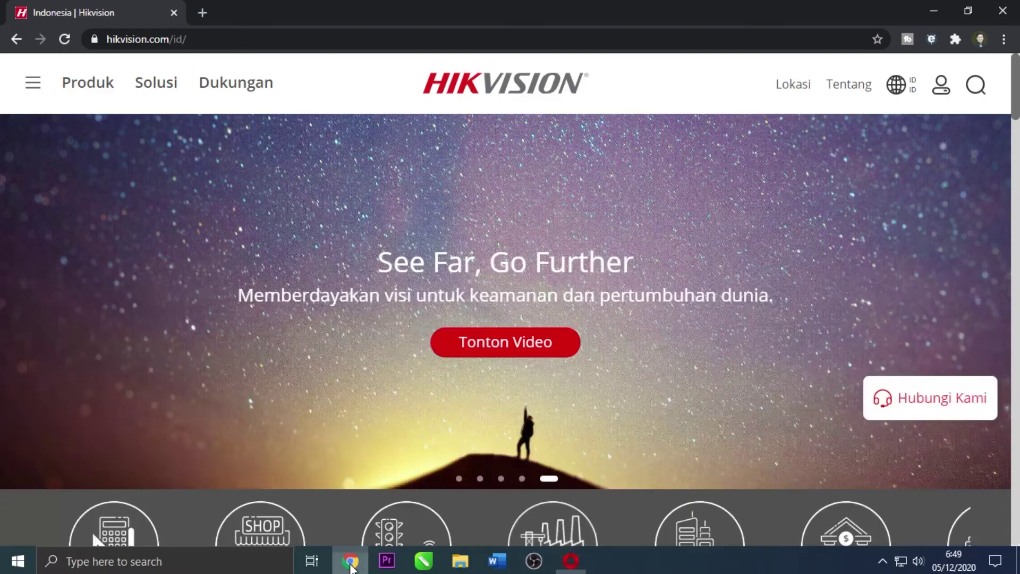
pyautogui.click(202, 13)
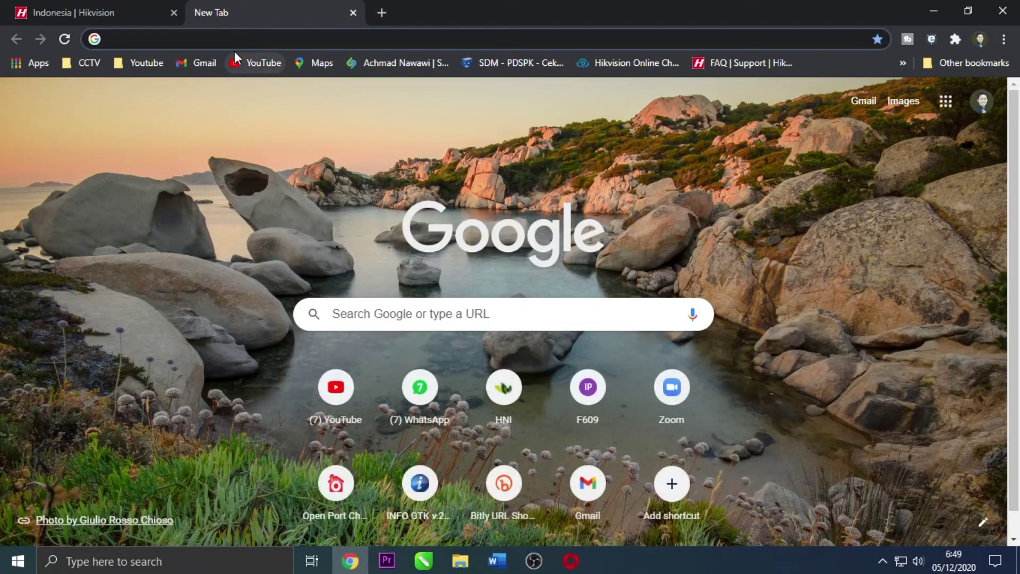
pyautogui.write('no.ip')
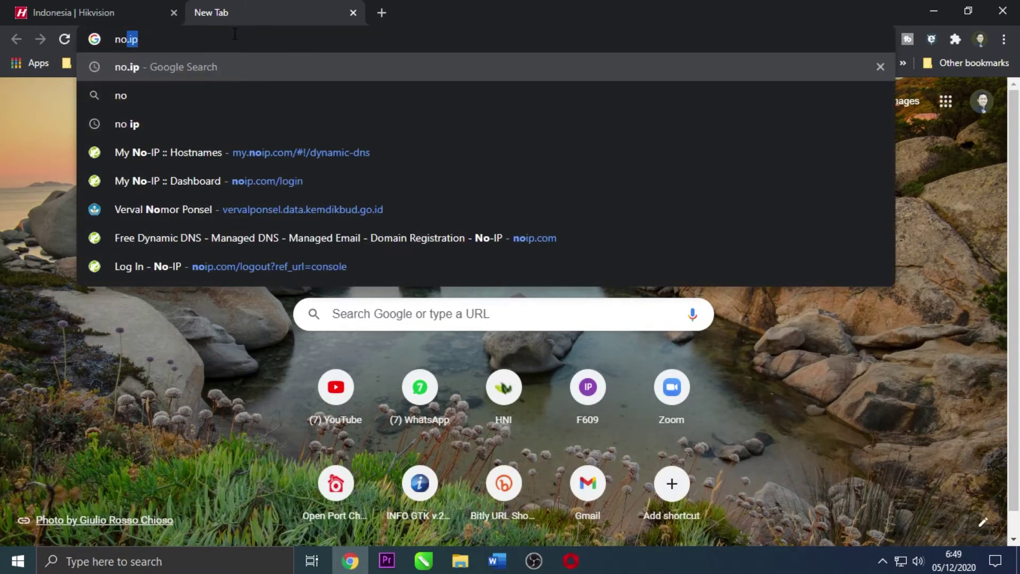
pyautogui.press('Return')
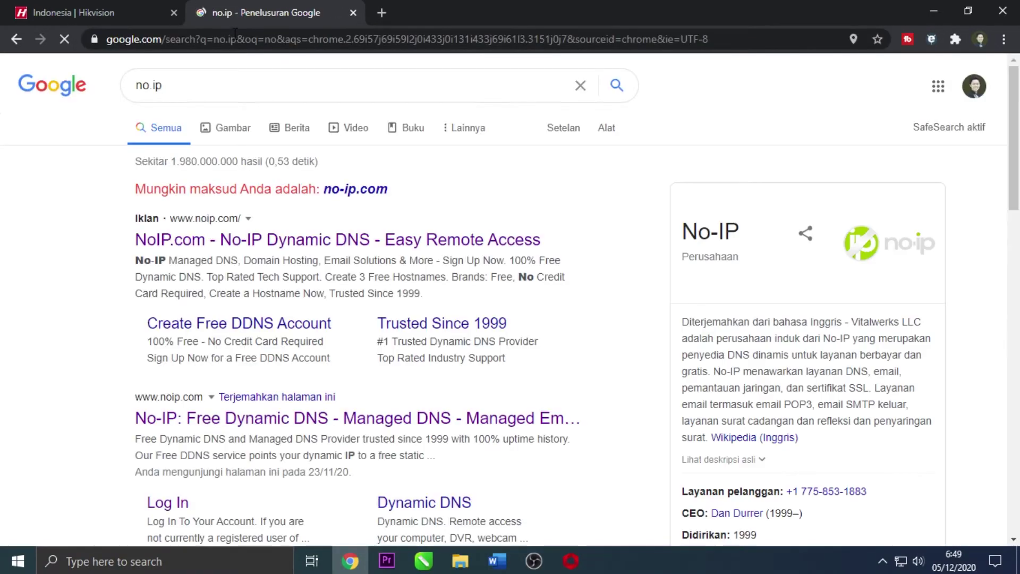
pyautogui.click(302, 242)
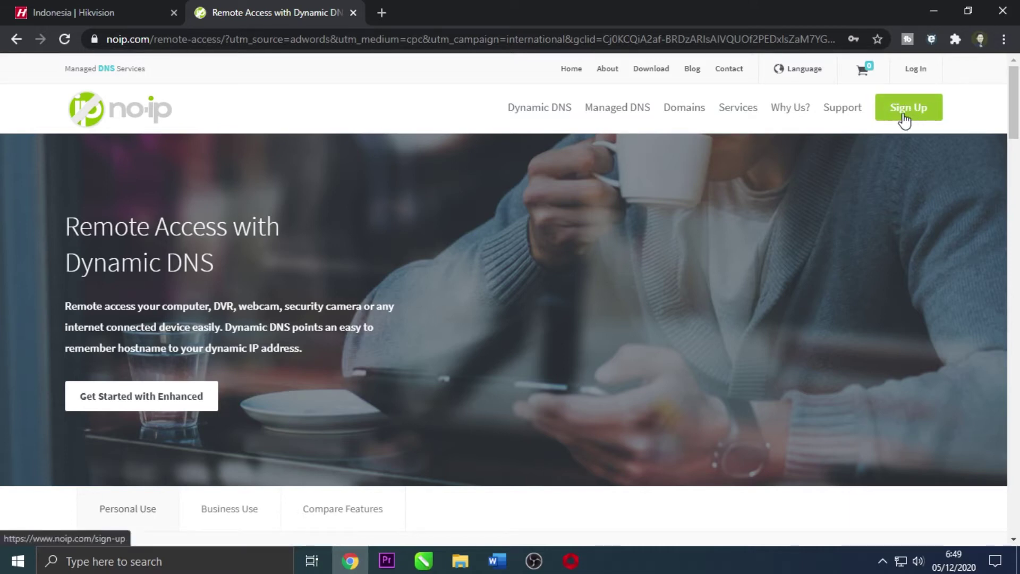
# Log in to No-IP with the saved account credentials.
pyautogui.click(918, 70)
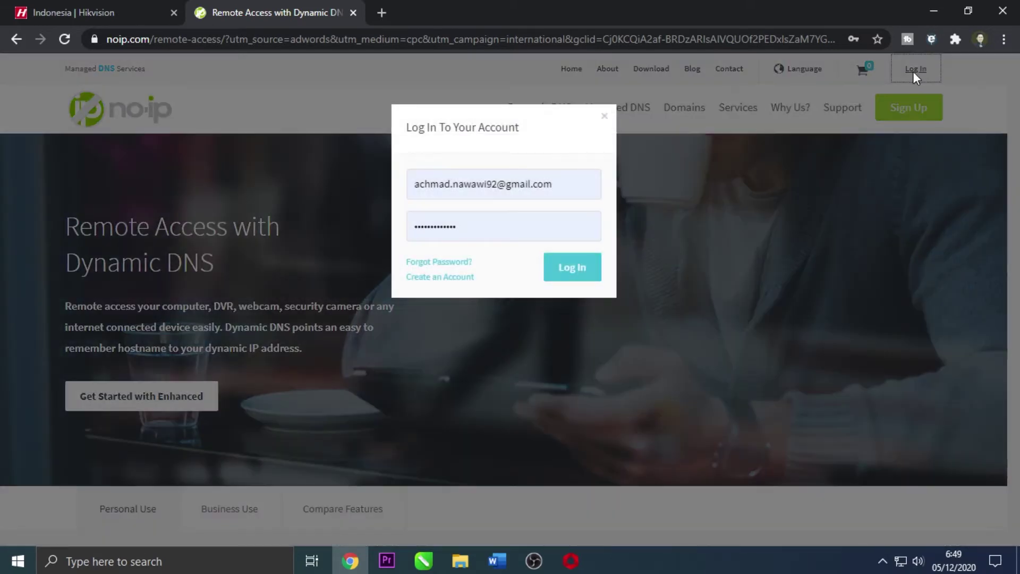
pyautogui.click(567, 270)
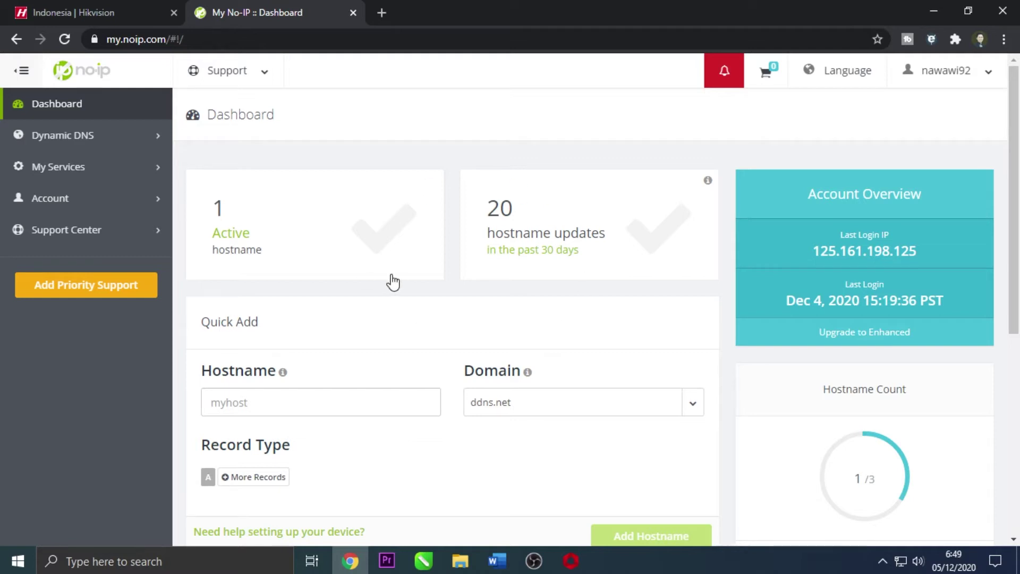
pyautogui.click(229, 245)
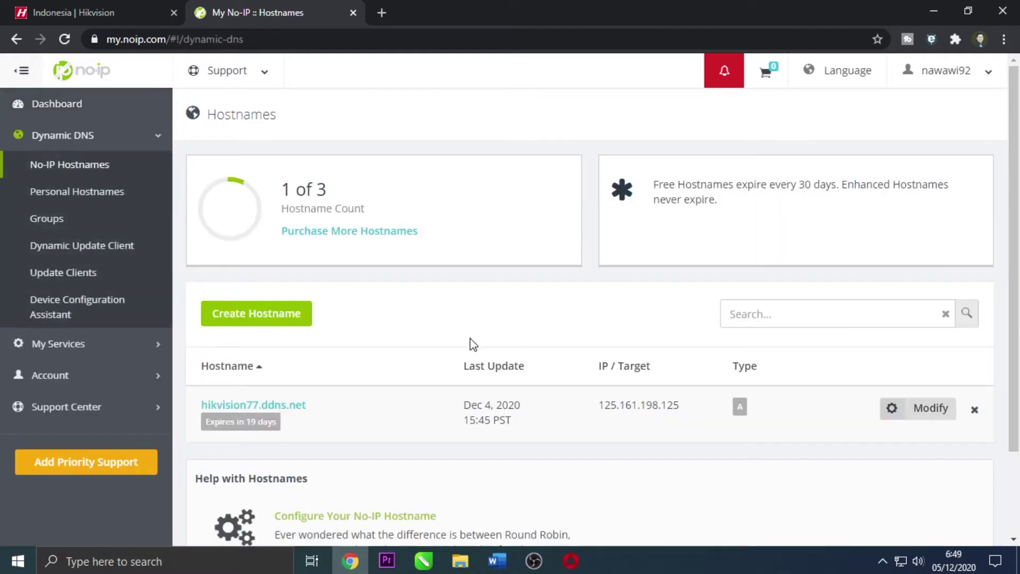
pyautogui.scroll(-1, 471, 343)
pyautogui.scroll(-1, 466, 346)
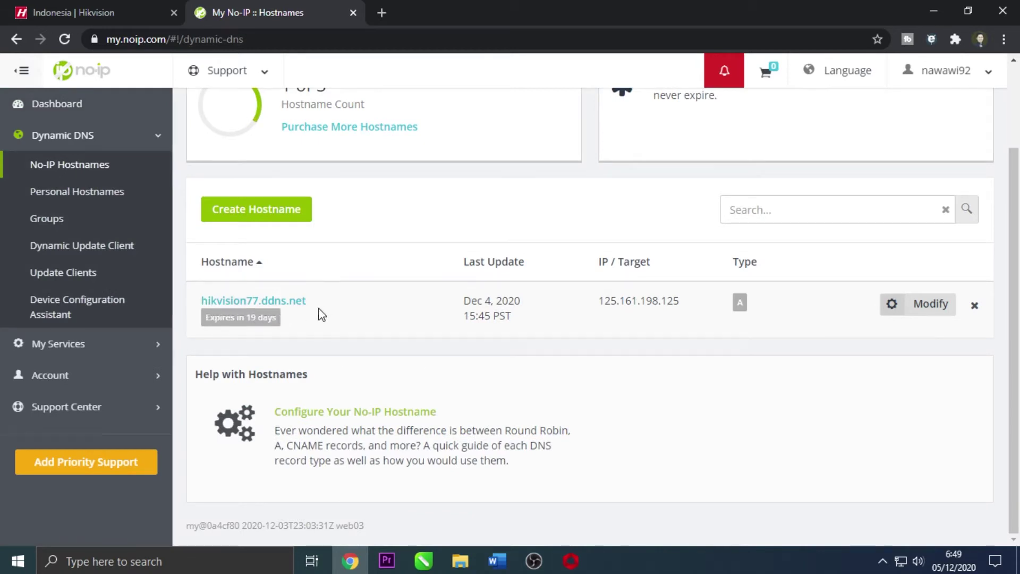
pyautogui.scroll(2, 467, 318)
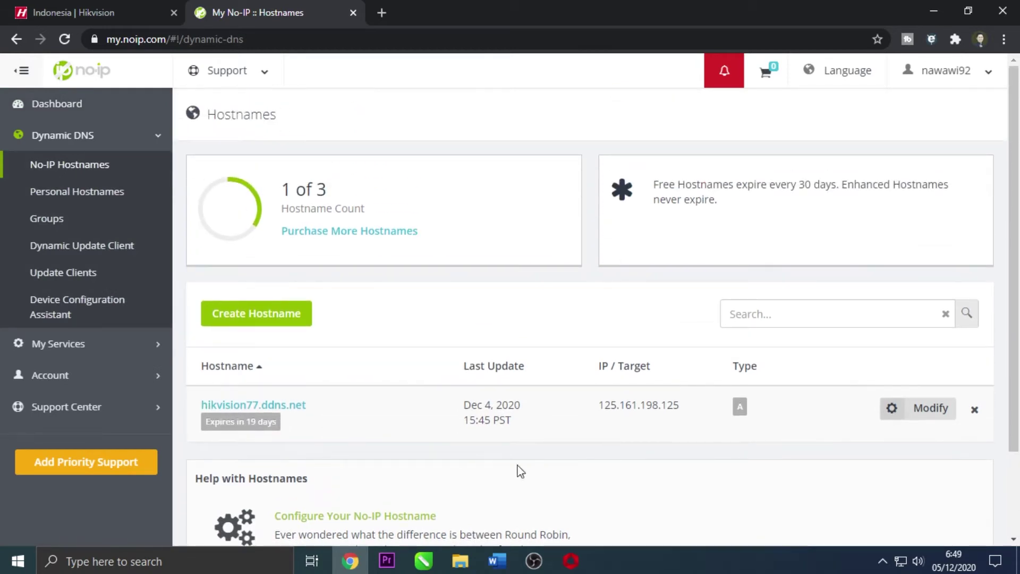
# Start a new hostname 'cctvupd' and leave ddns.net as its domain.
pyautogui.click(246, 319)
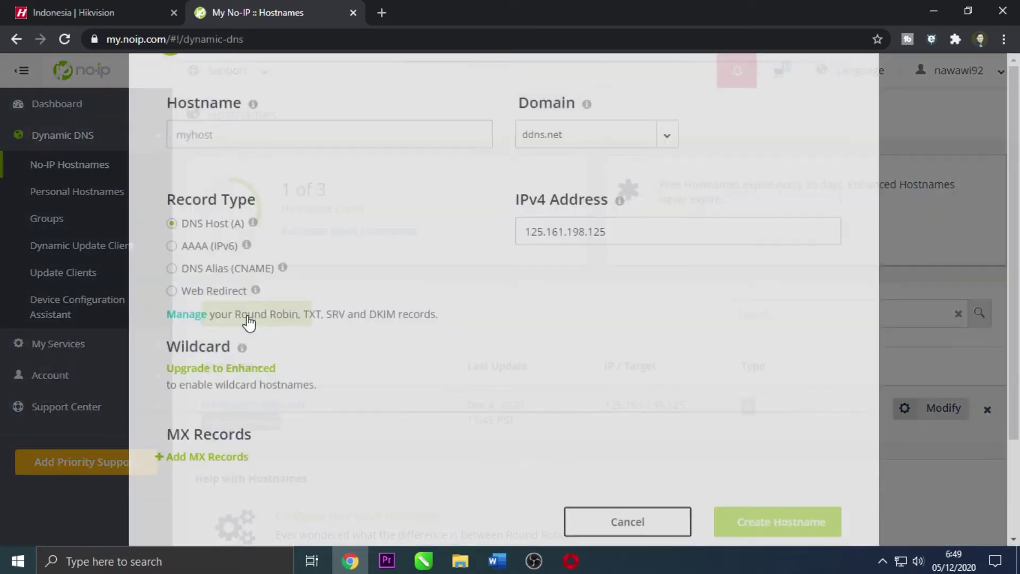
pyautogui.click(224, 208)
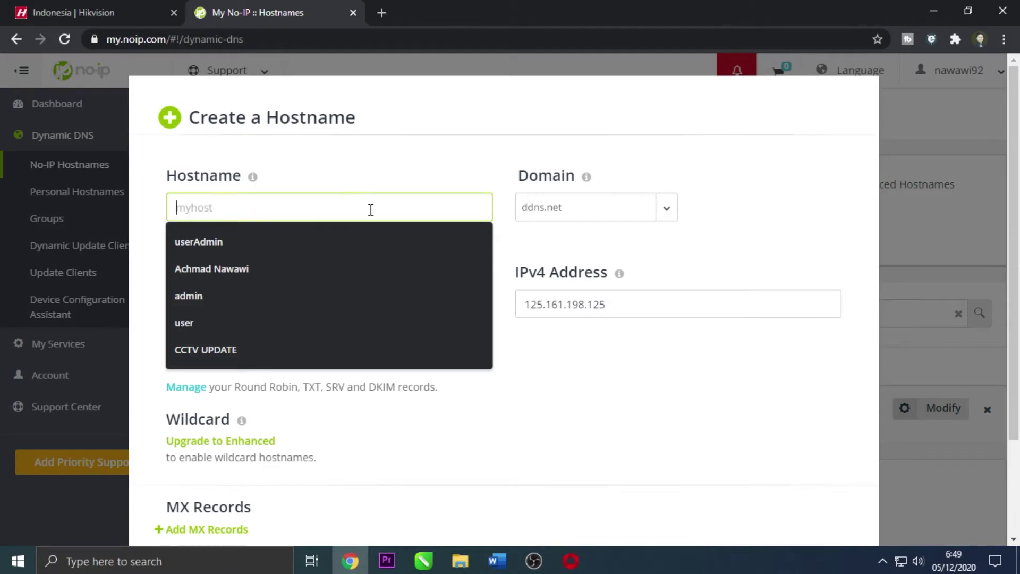
pyautogui.write('cctv')
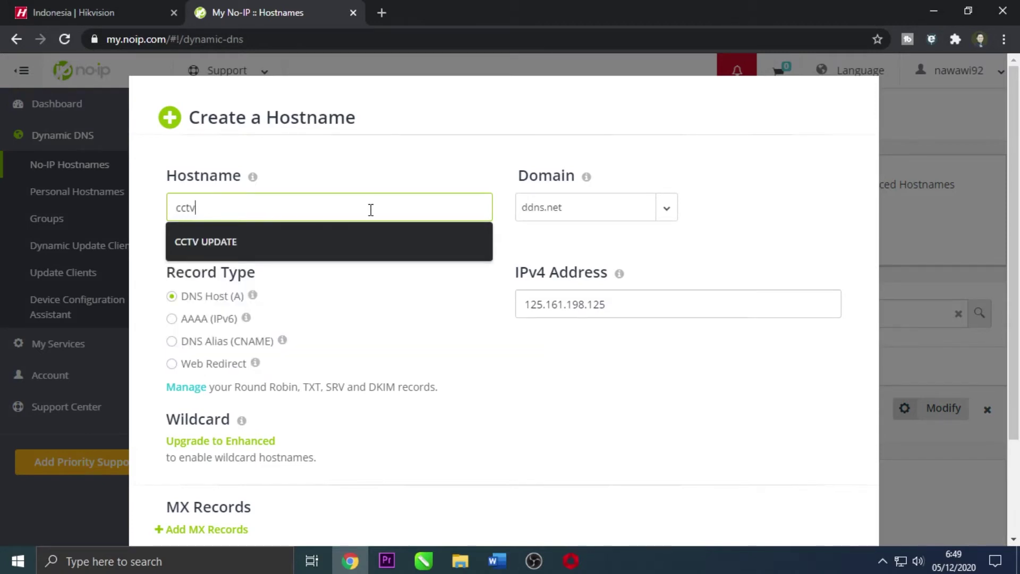
pyautogui.write('update')
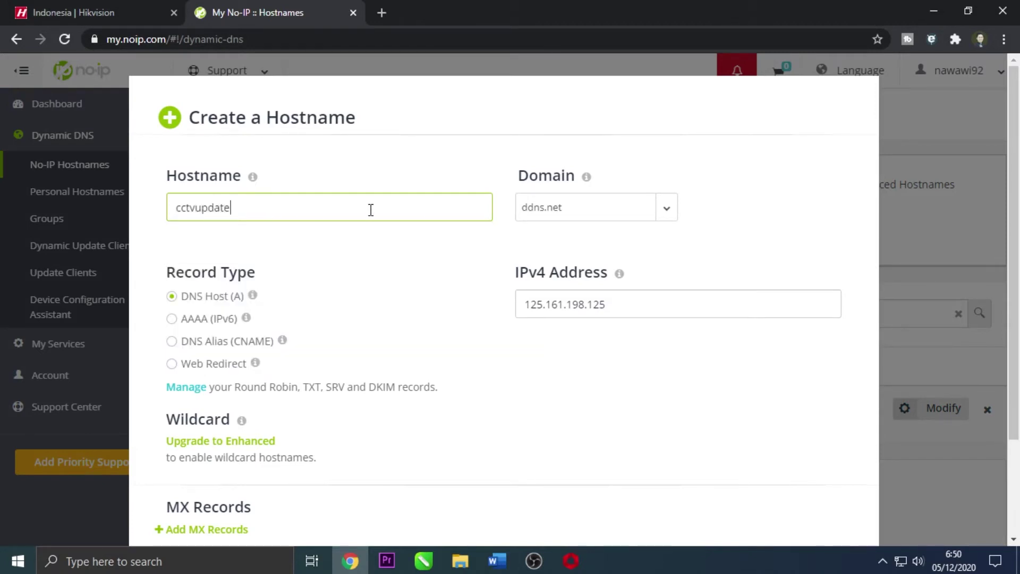
pyautogui.click(671, 211)
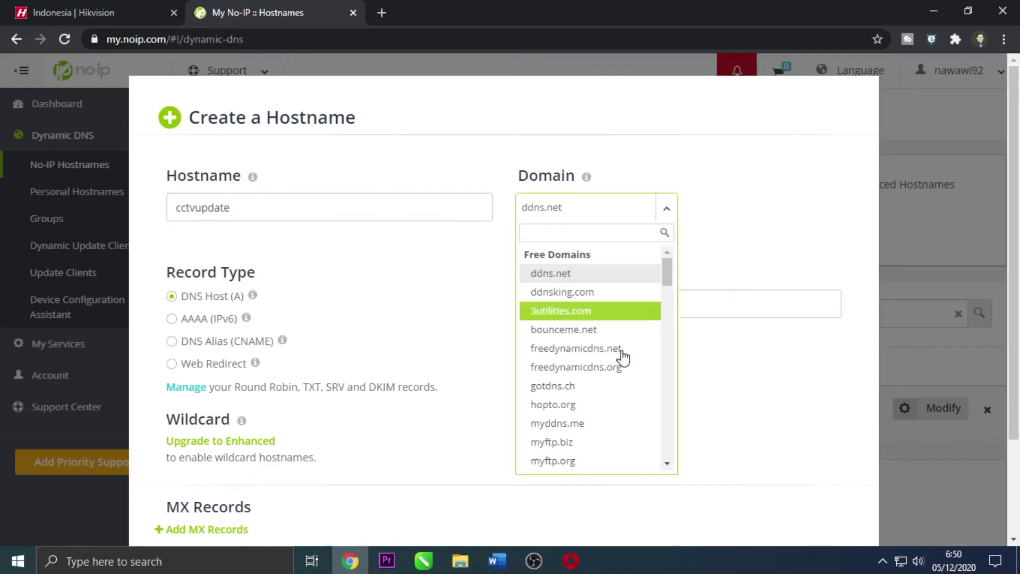
pyautogui.scroll(-12, 621, 419)
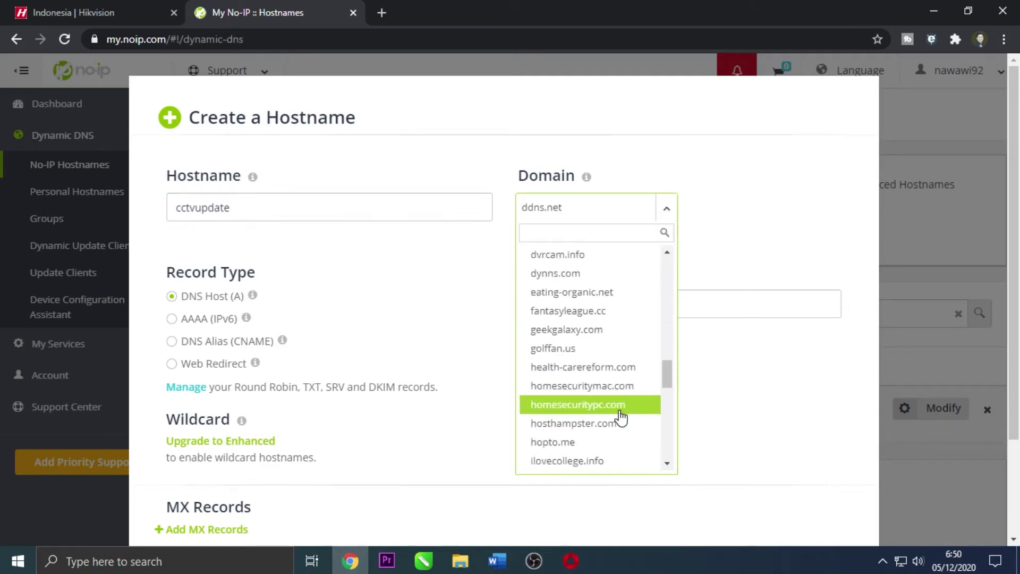
pyautogui.scroll(12, 621, 419)
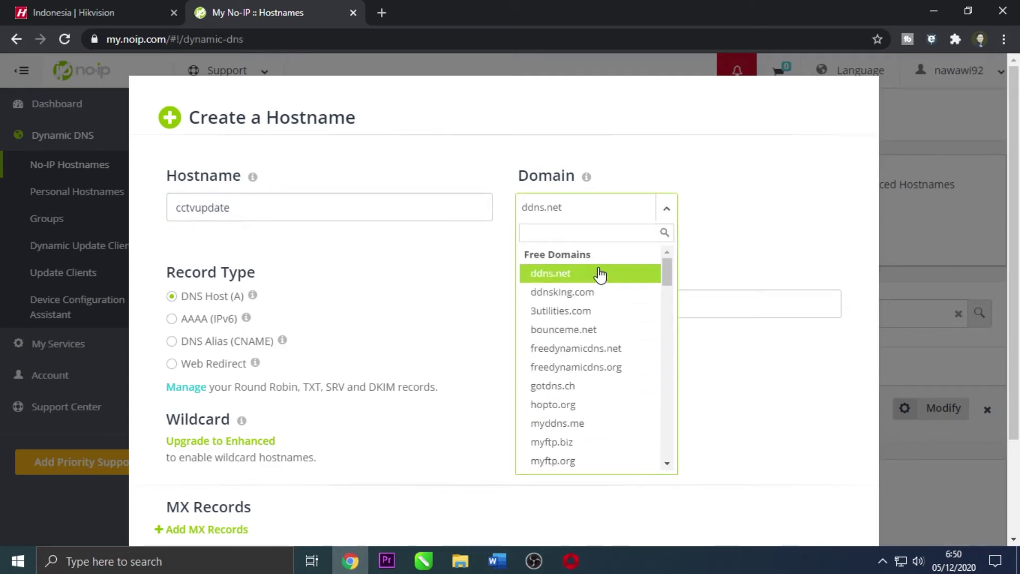
pyautogui.click(579, 273)
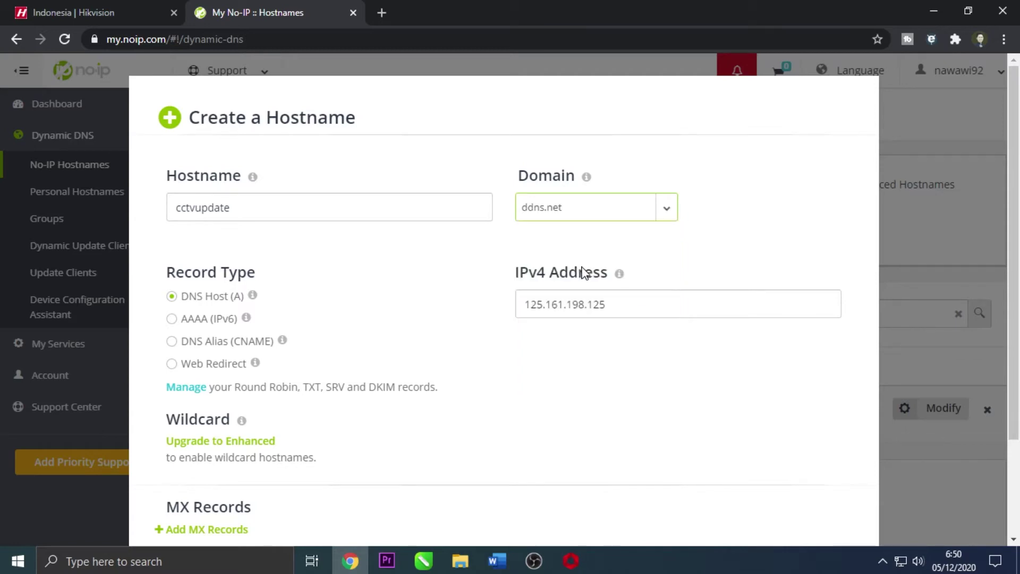
# Close the Create a Hostname form without creating the hostname.
pyautogui.scroll(-3, 383, 330)
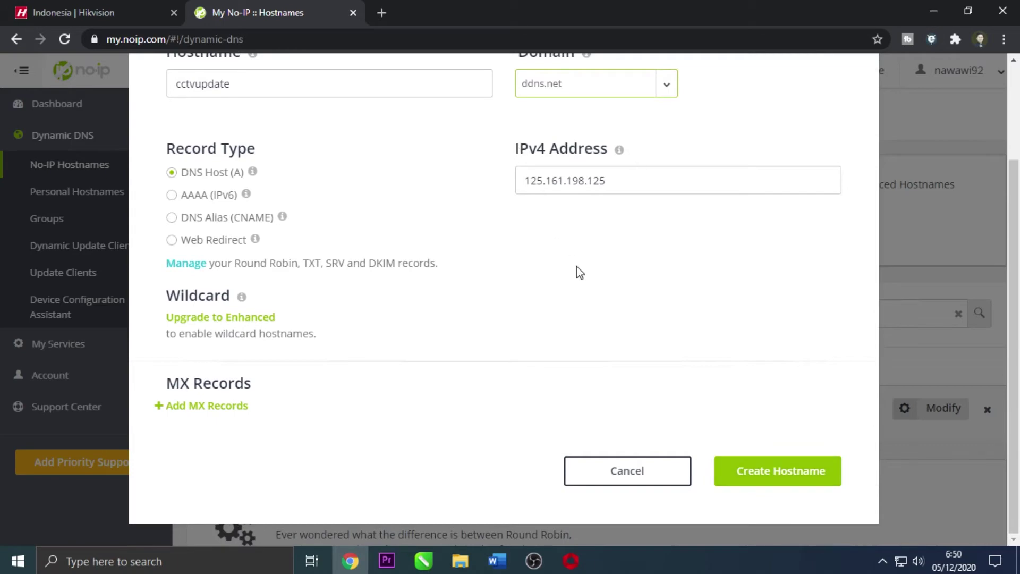
pyautogui.scroll(2, 590, 281)
pyautogui.scroll(2, 595, 287)
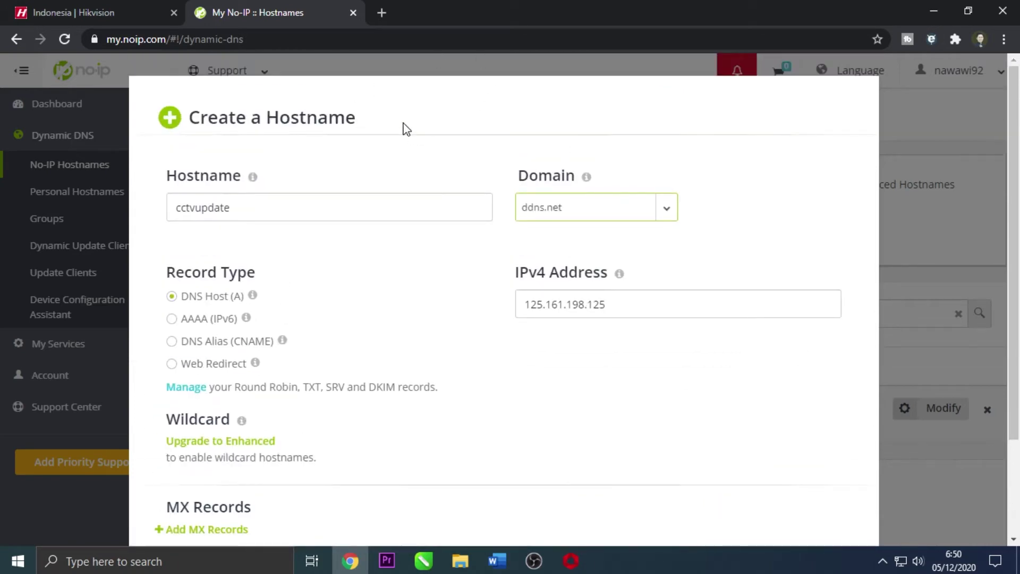
pyautogui.click(445, 60)
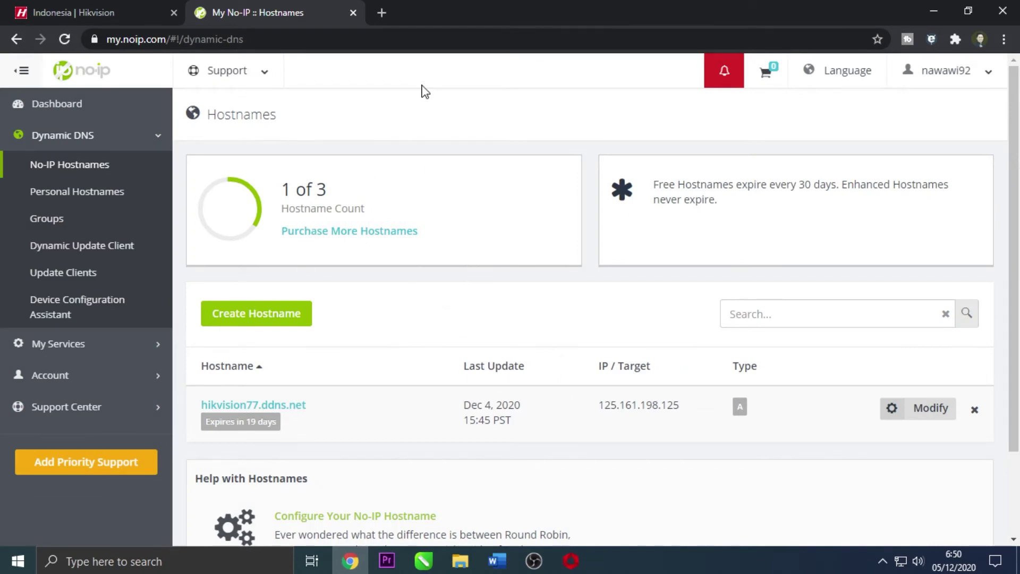
# Open the router admin page at 192.168.1.1 in a new tab and log in with the router credentials.
pyautogui.click(381, 13)
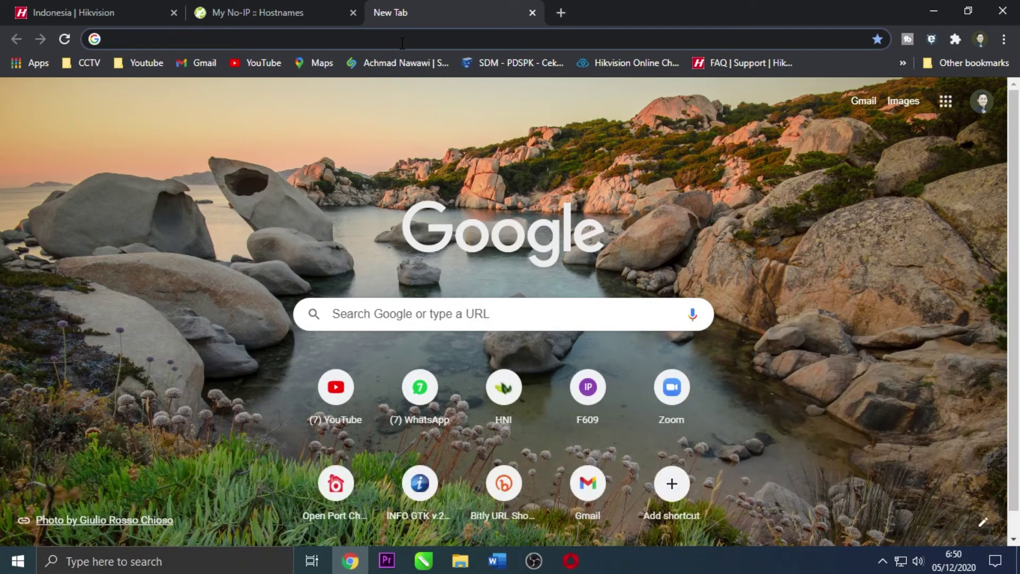
pyautogui.write('192')
pyautogui.press('Return')
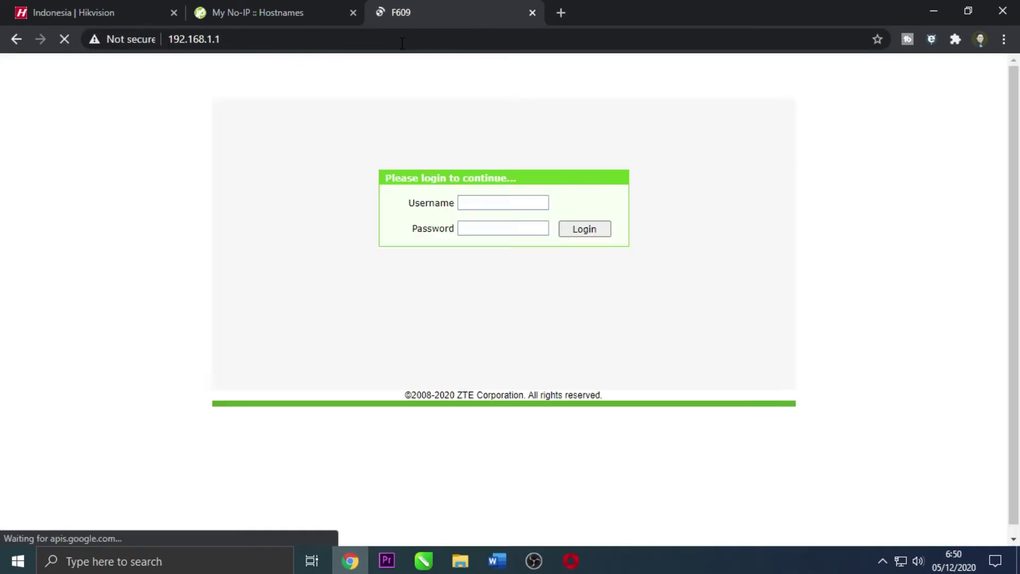
pyautogui.click(487, 207)
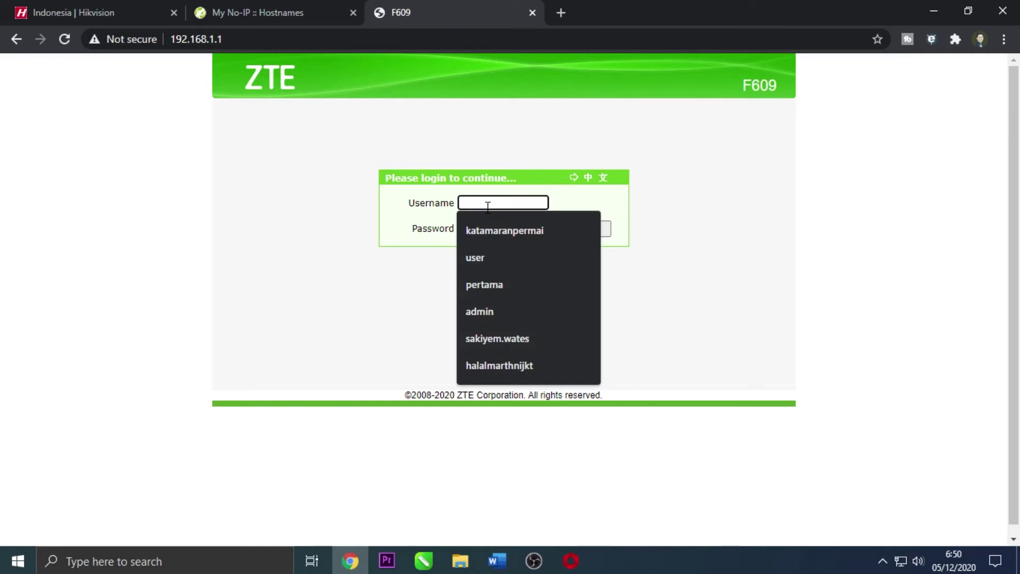
pyautogui.write('user')
pyautogui.press('Tab')
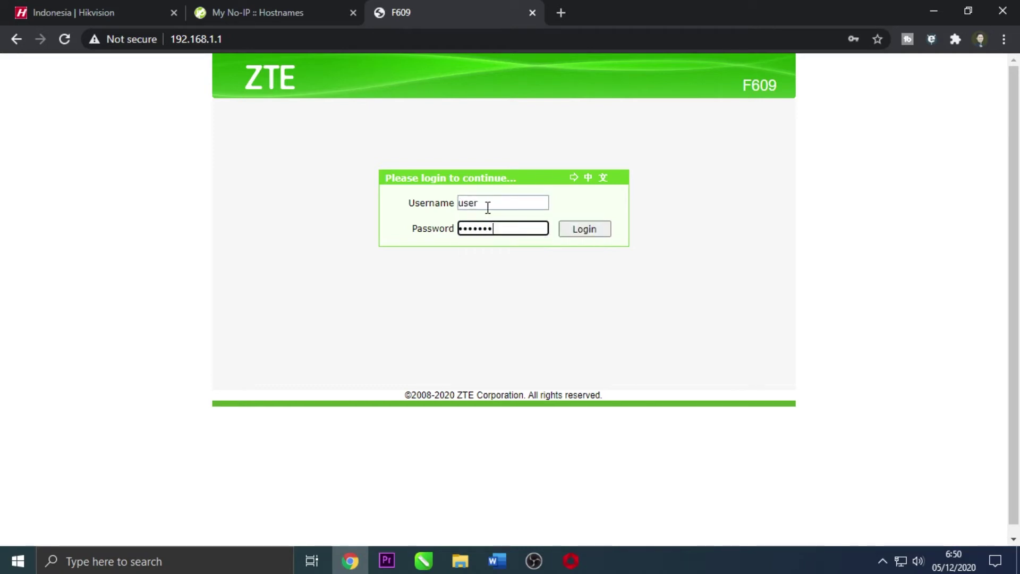
pyautogui.press('Return')
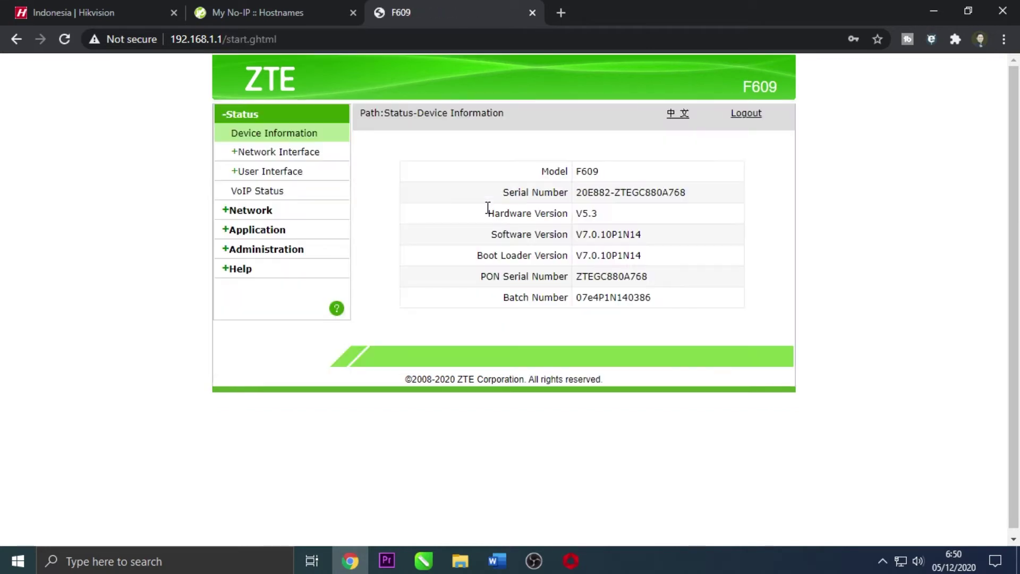
# Open the router's DDNS settings and confirm the service type is No-IP.
pyautogui.click(242, 232)
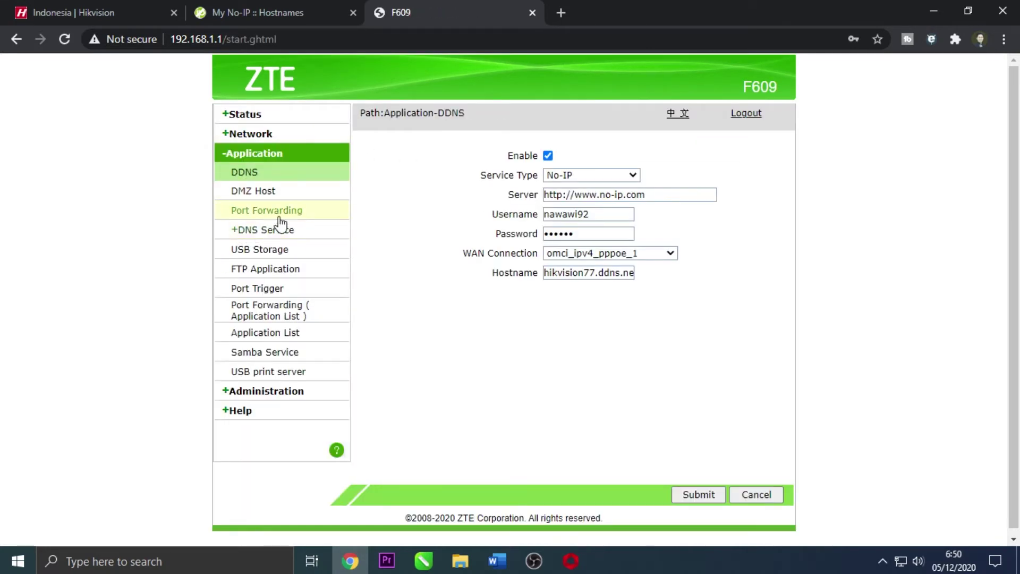
pyautogui.click(266, 172)
pyautogui.click(634, 177)
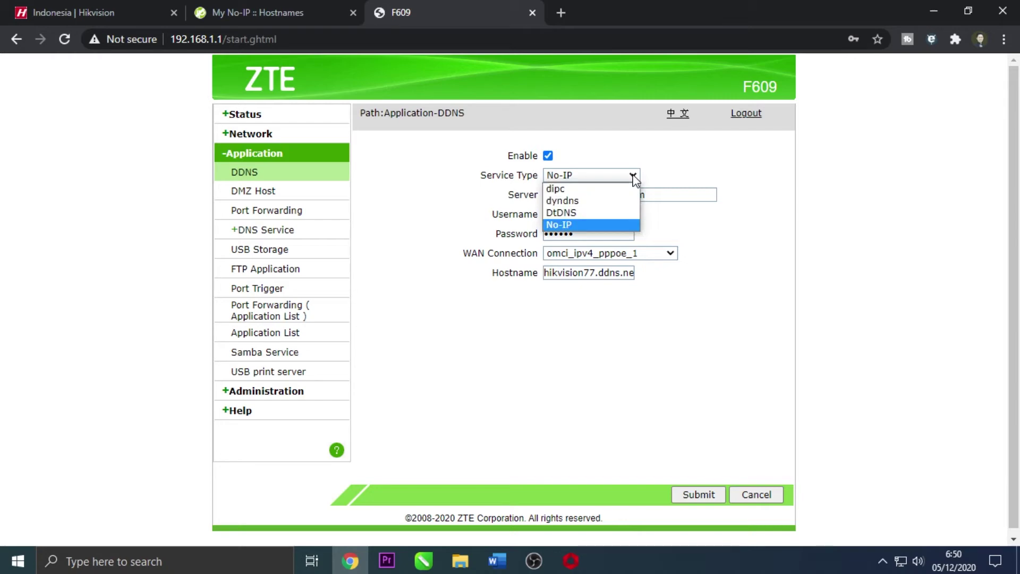
pyautogui.click(635, 180)
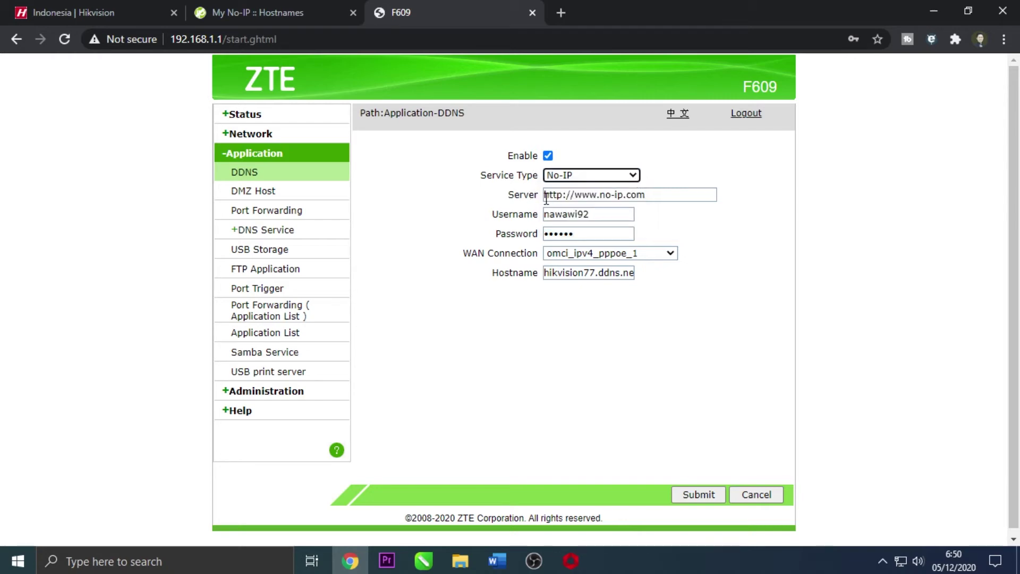
pyautogui.moveTo(546, 196); pyautogui.dragTo(670, 211)
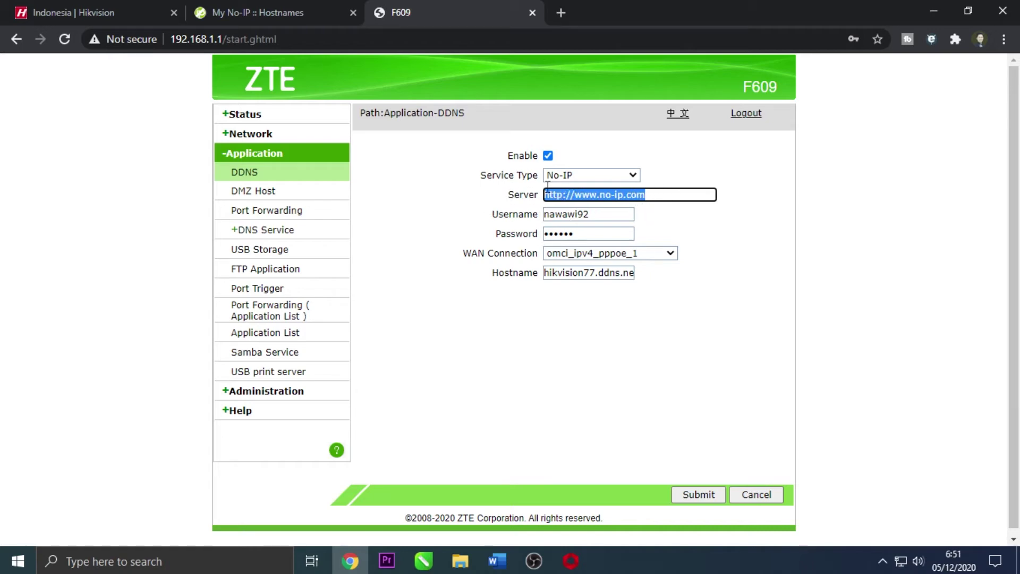
pyautogui.moveTo(593, 218); pyautogui.dragTo(545, 218)
pyautogui.click(267, 15)
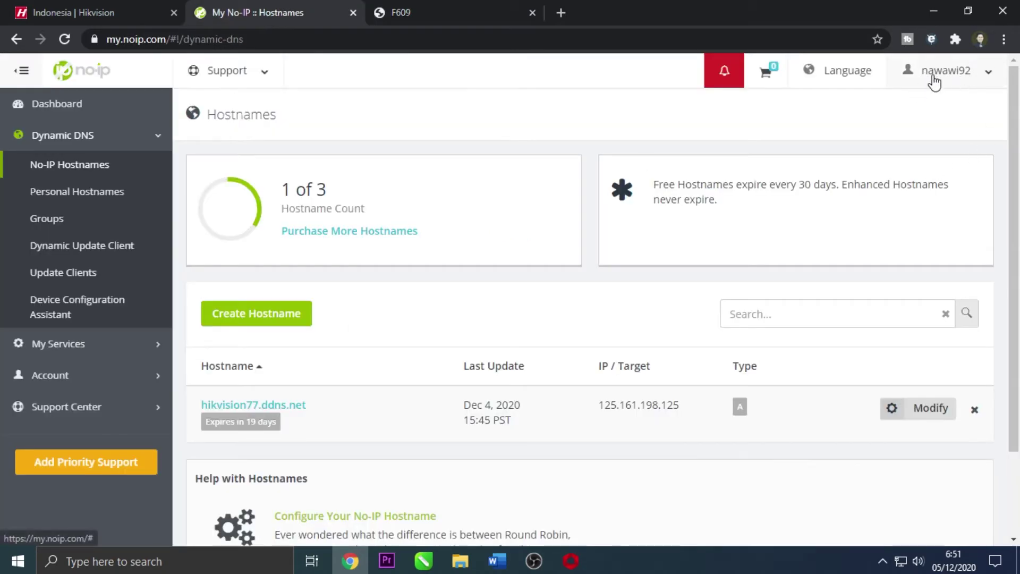
pyautogui.click(449, 16)
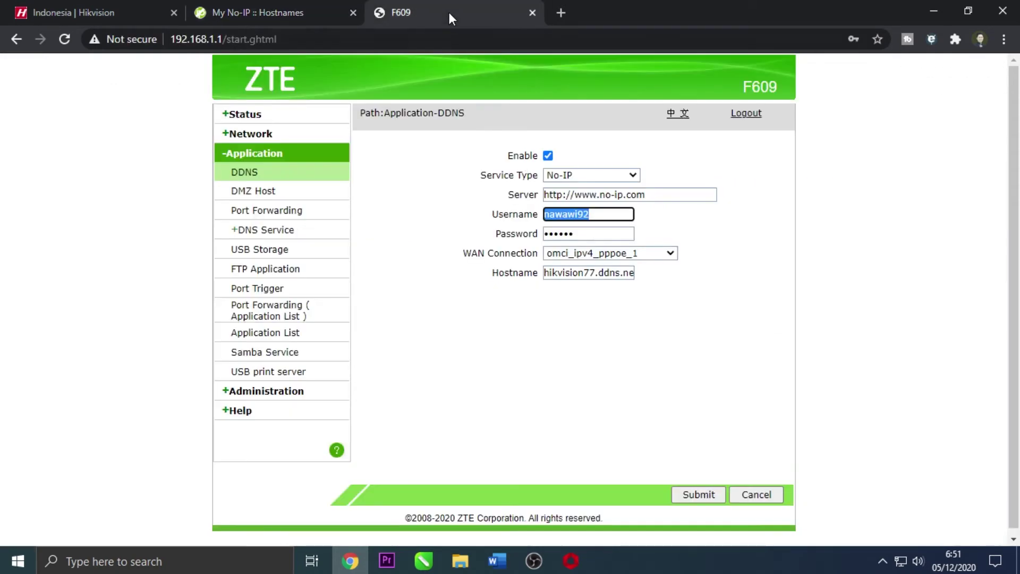
pyautogui.click(582, 232)
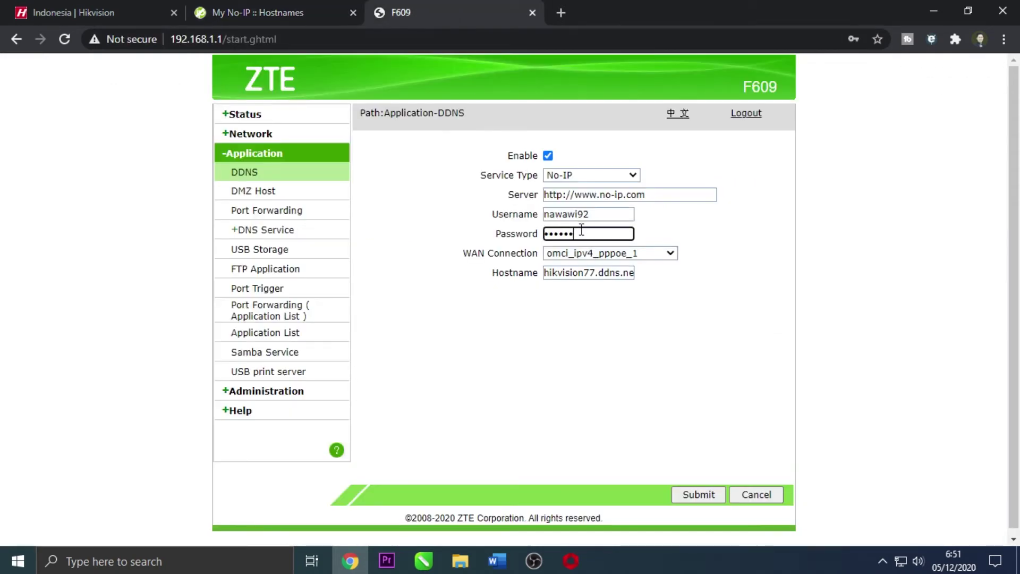
pyautogui.click(264, 16)
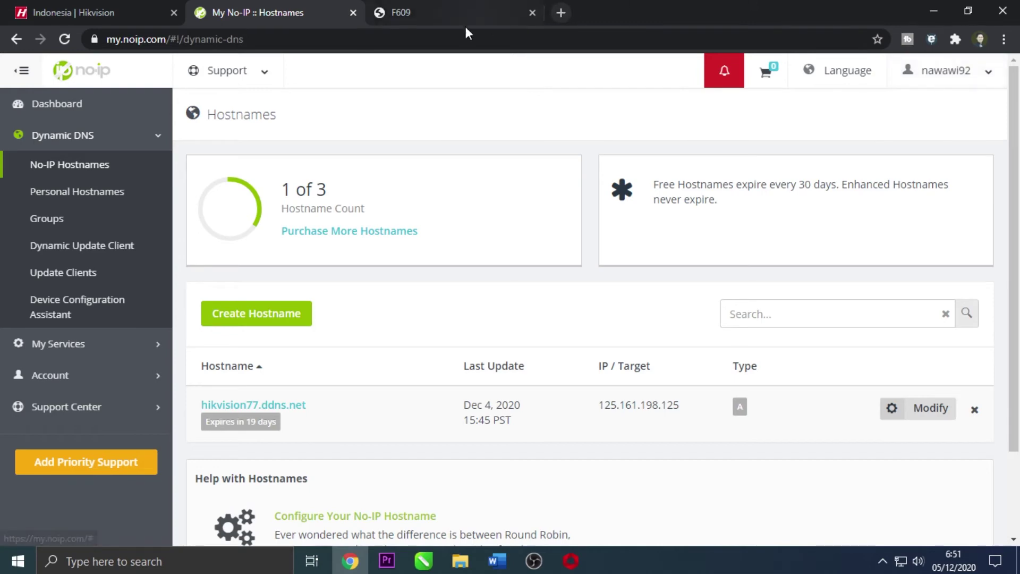
pyautogui.click(440, 11)
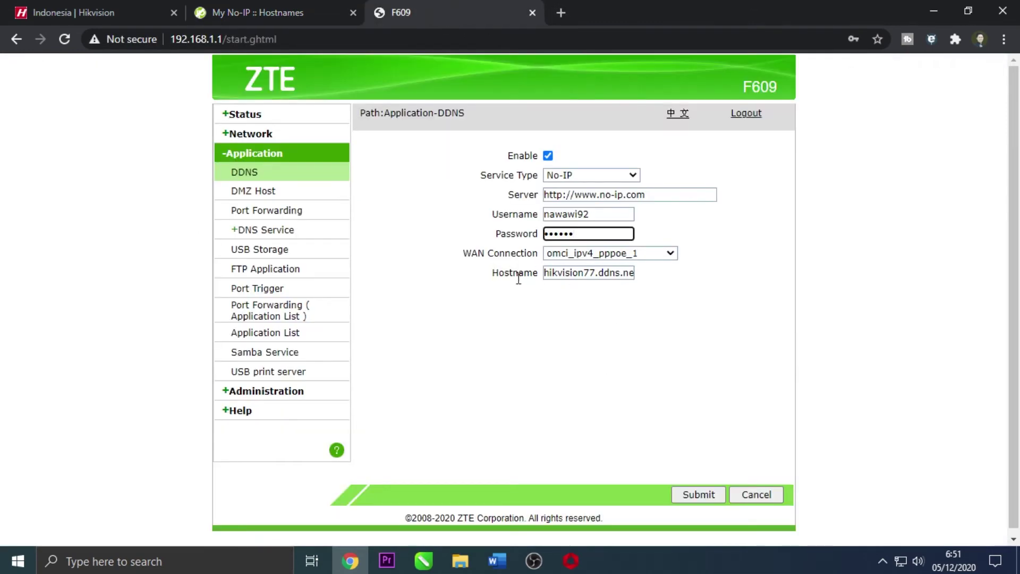
pyautogui.moveTo(544, 276); pyautogui.dragTo(655, 276)
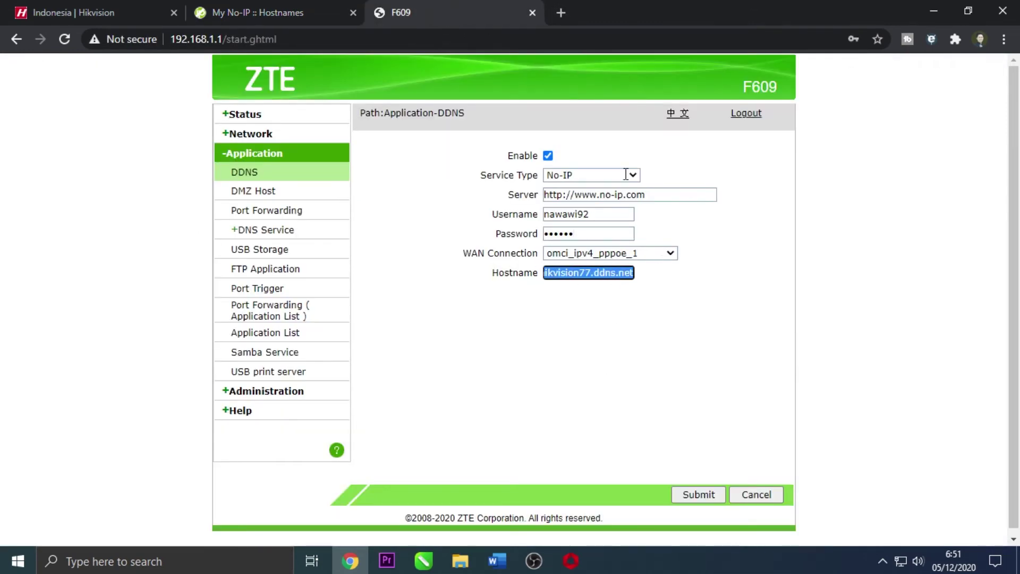
pyautogui.click(284, 7)
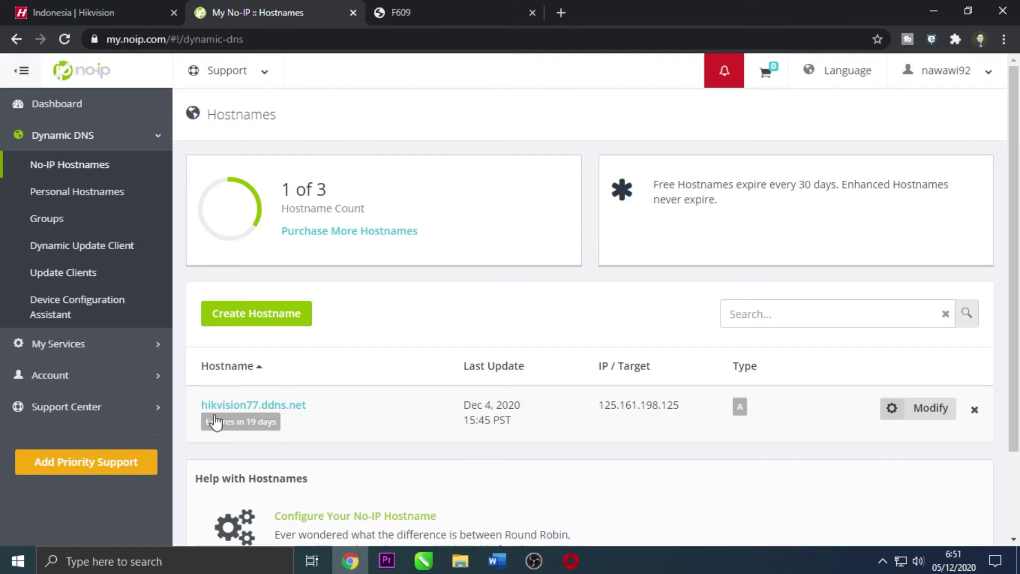
pyautogui.moveTo(201, 405); pyautogui.dragTo(301, 403)
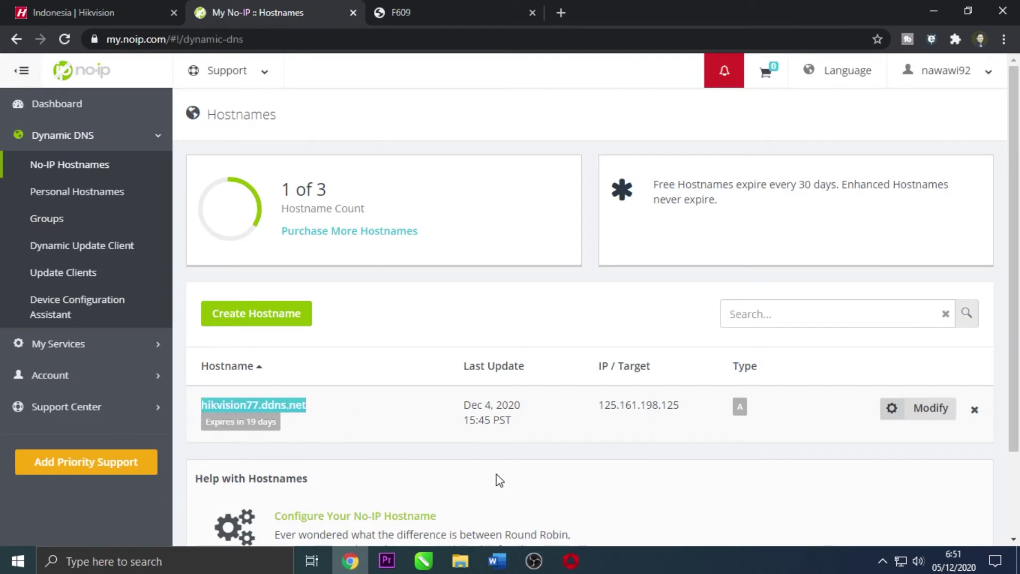
pyautogui.click(448, 6)
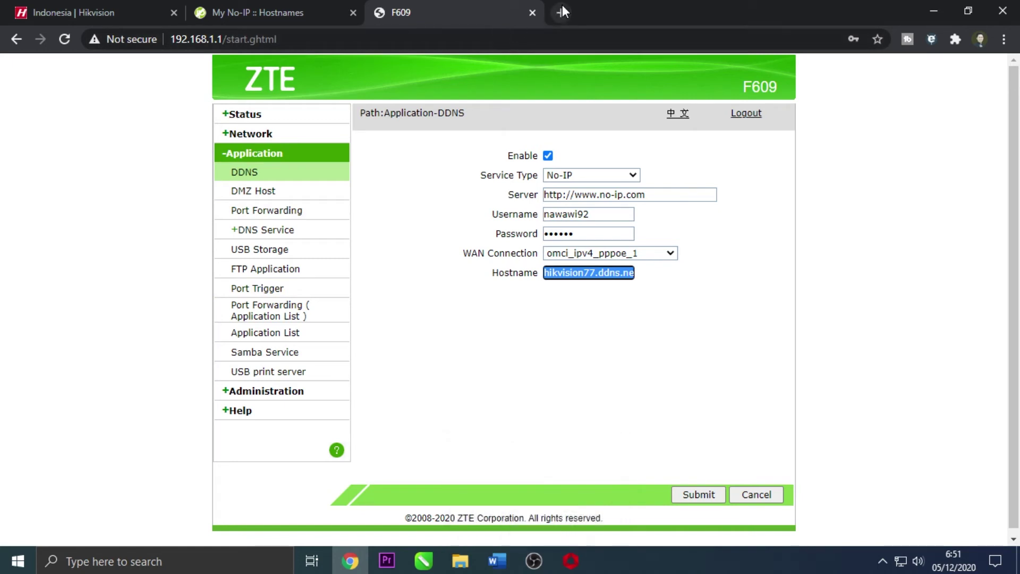
# Launch SADP Tool and select device 001, the DS-7204HQHI-K1/UHK DVR at 192.168.1.7.
pyautogui.click(163, 567)
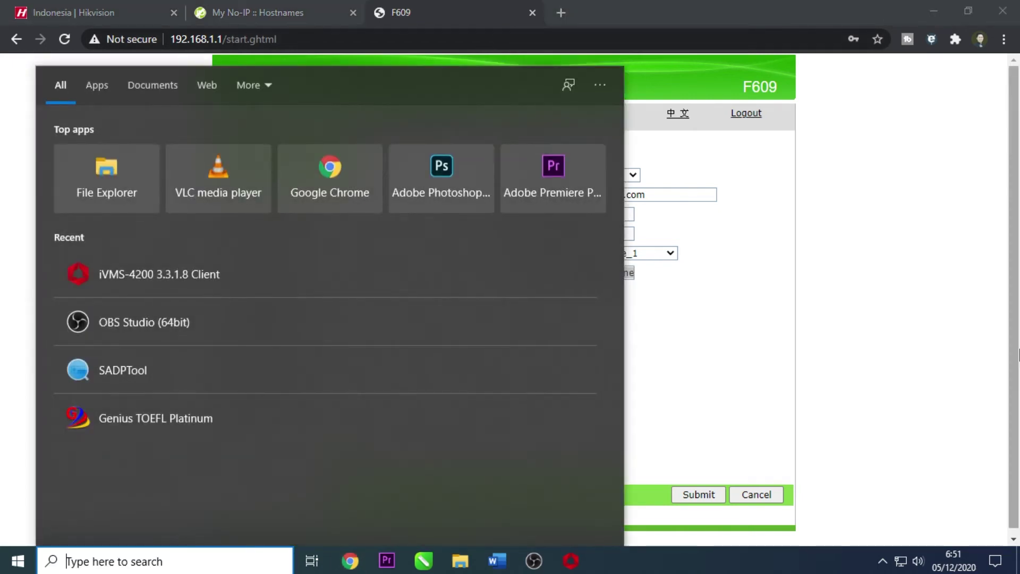
pyautogui.click(122, 370)
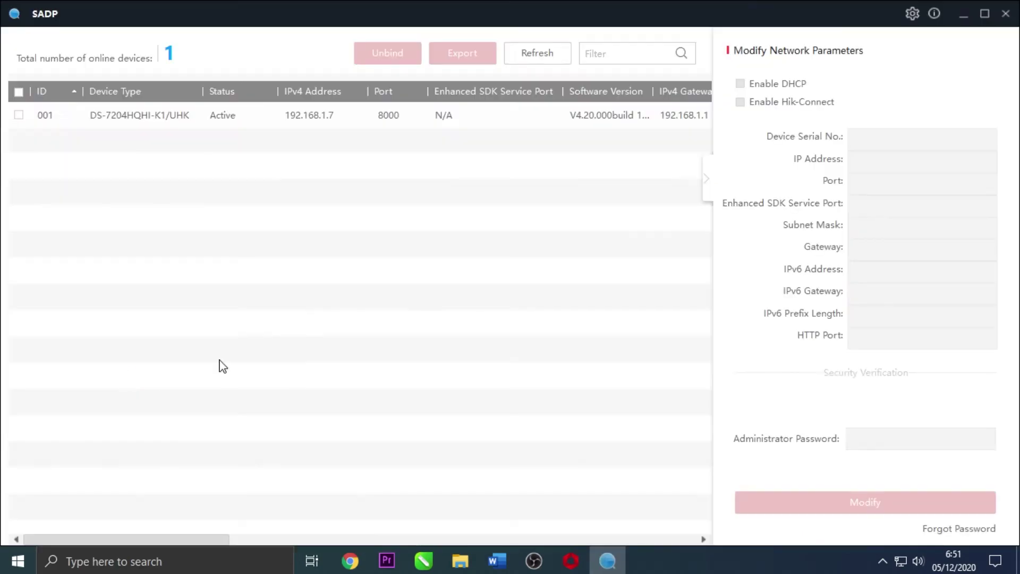
pyautogui.click(313, 124)
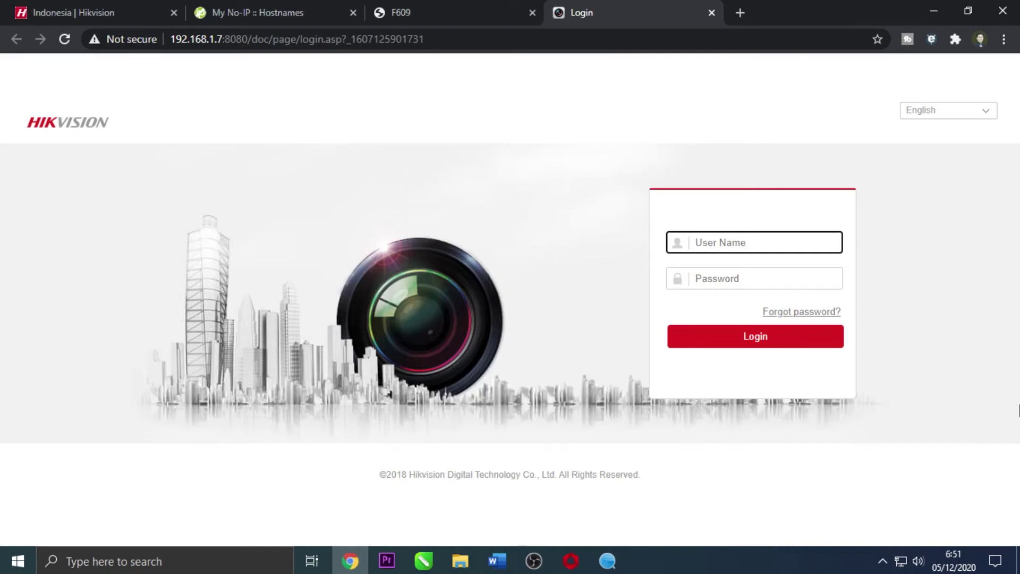
# Log in to the Hikvision DVR web interface with the admin account's user name and password.
pyautogui.write('admin')
pyautogui.press('Tab')
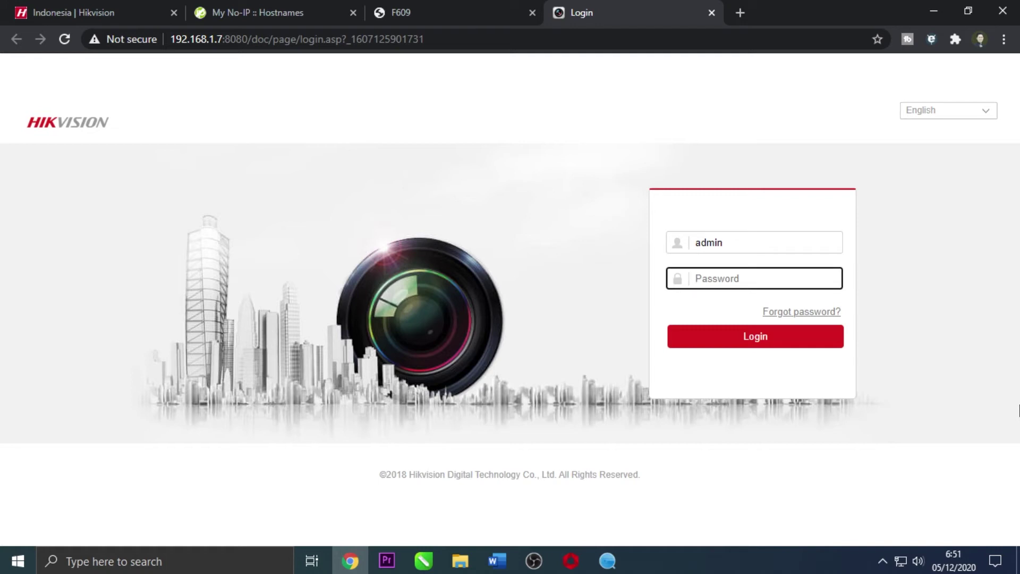
pyautogui.write('a')
pyautogui.click(760, 341)
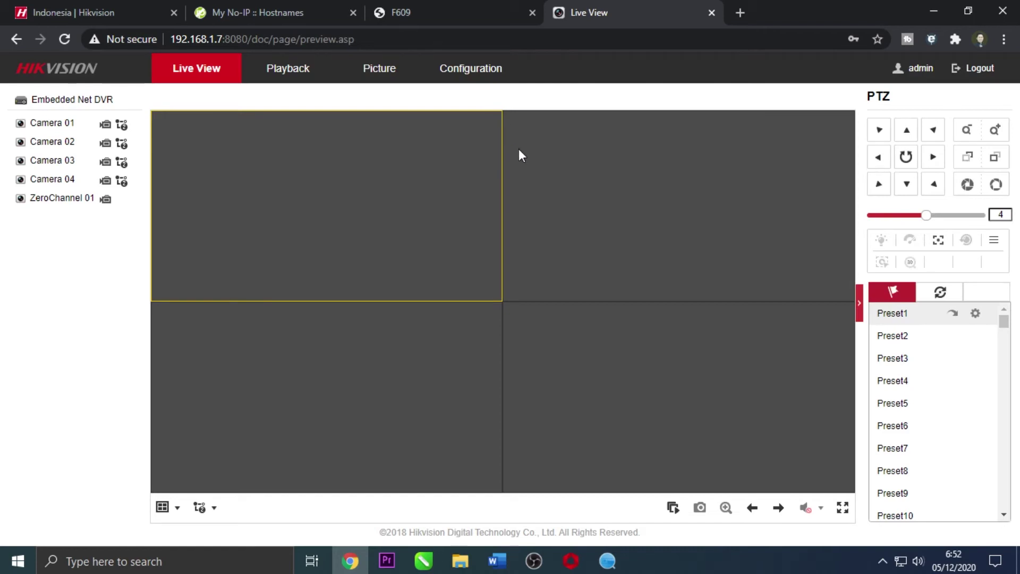
# Review the DVR's NO-IP DDNS settings under Network > Basic Settings, then return to the router.
pyautogui.click(484, 77)
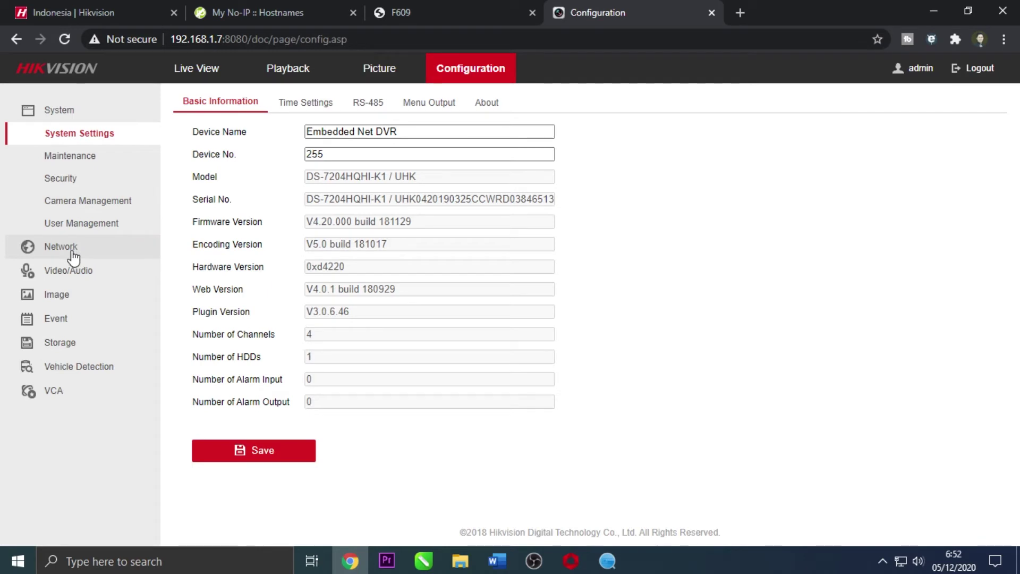
pyautogui.click(73, 257)
pyautogui.click(242, 107)
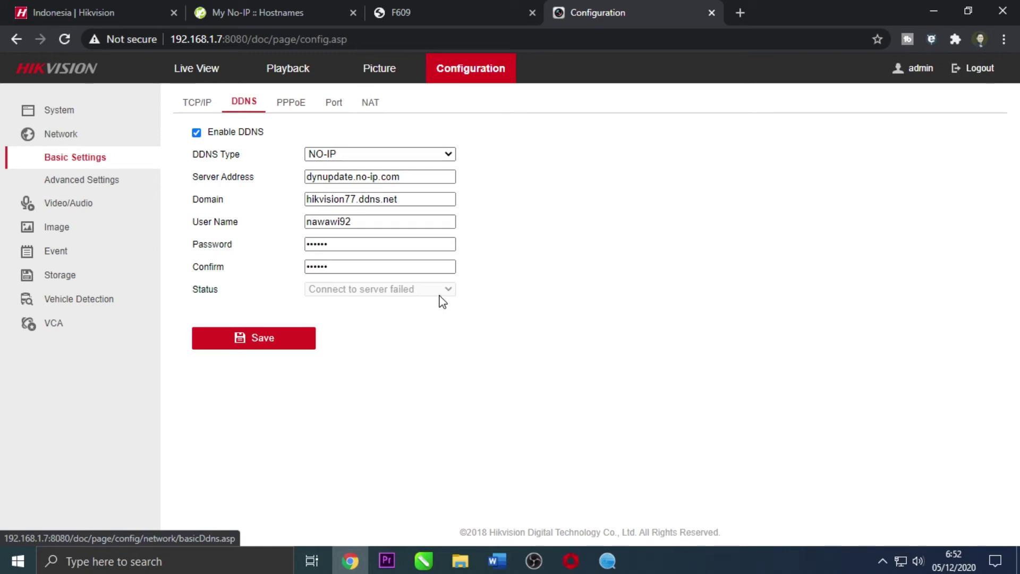
pyautogui.click(424, 12)
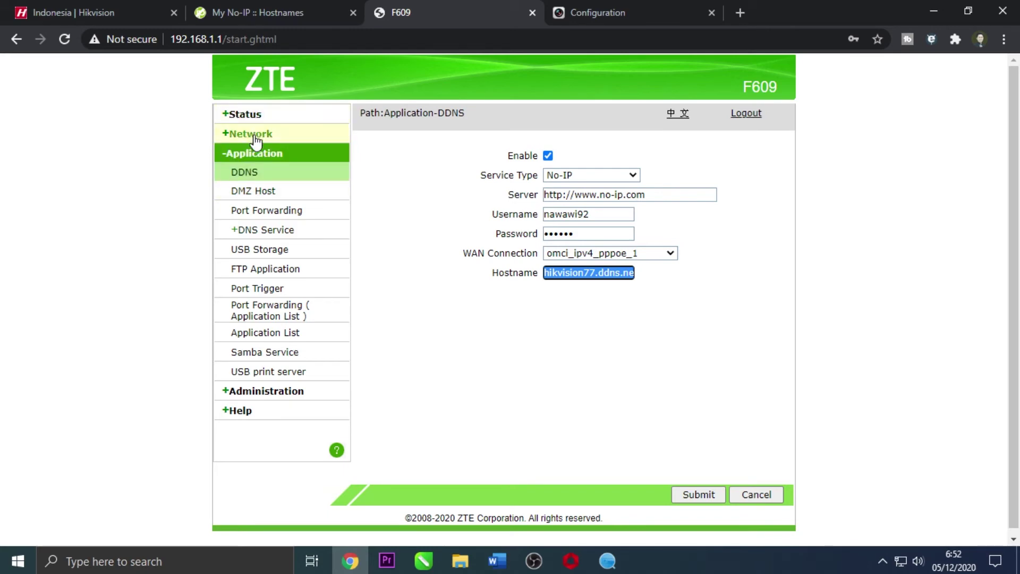
pyautogui.click(253, 121)
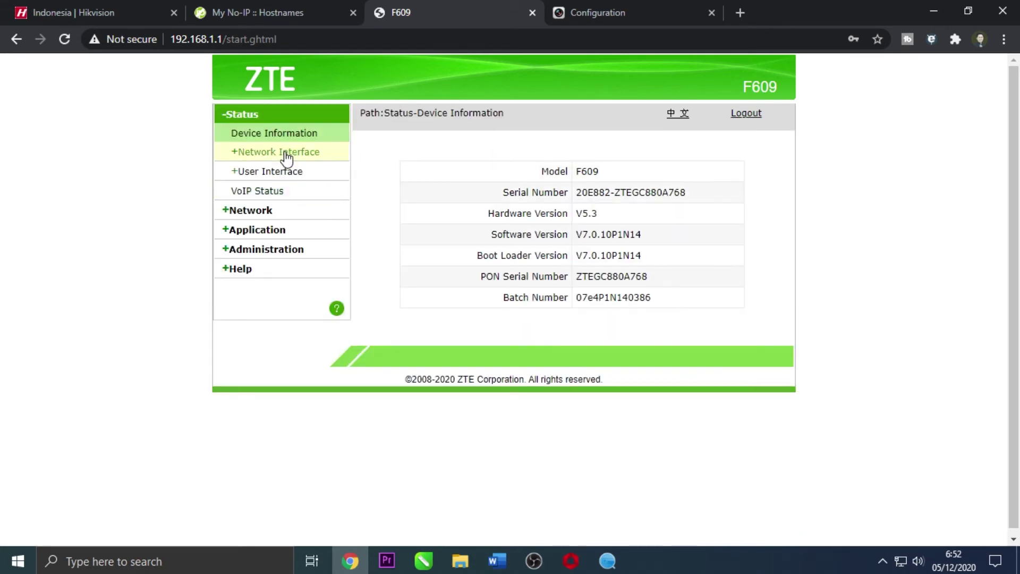
pyautogui.click(287, 153)
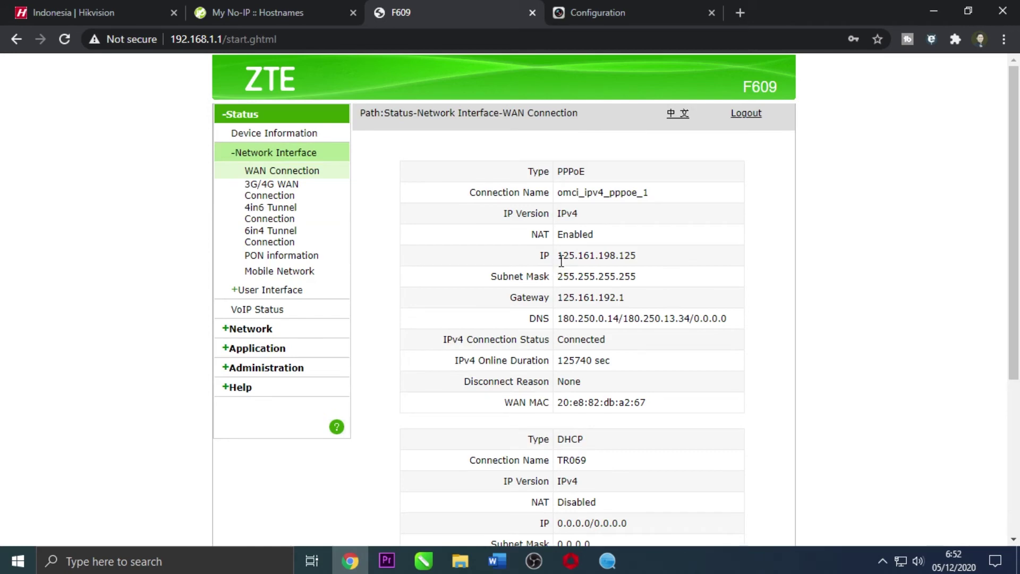
pyautogui.moveTo(560, 259); pyautogui.dragTo(639, 256)
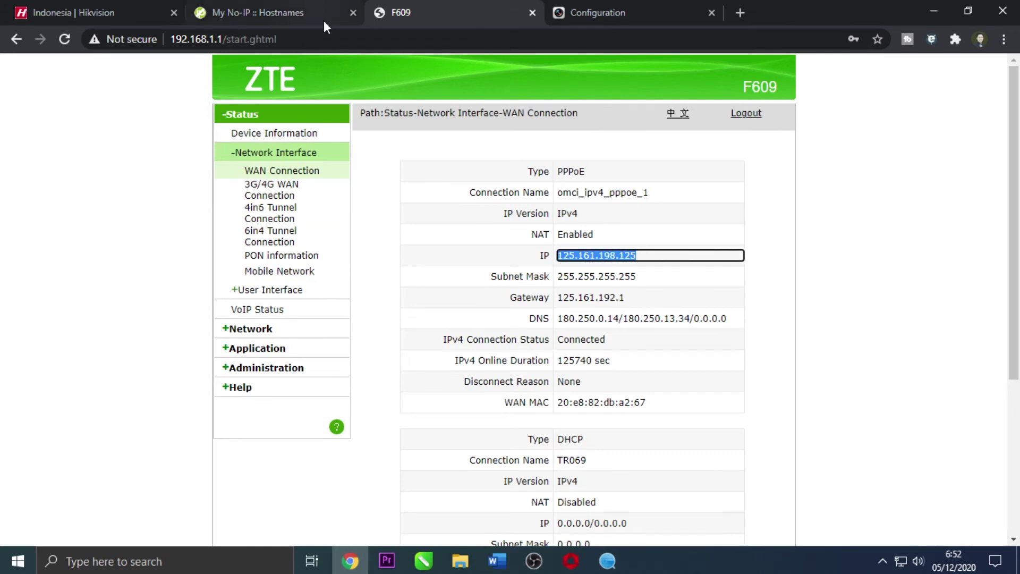
pyautogui.click(266, 10)
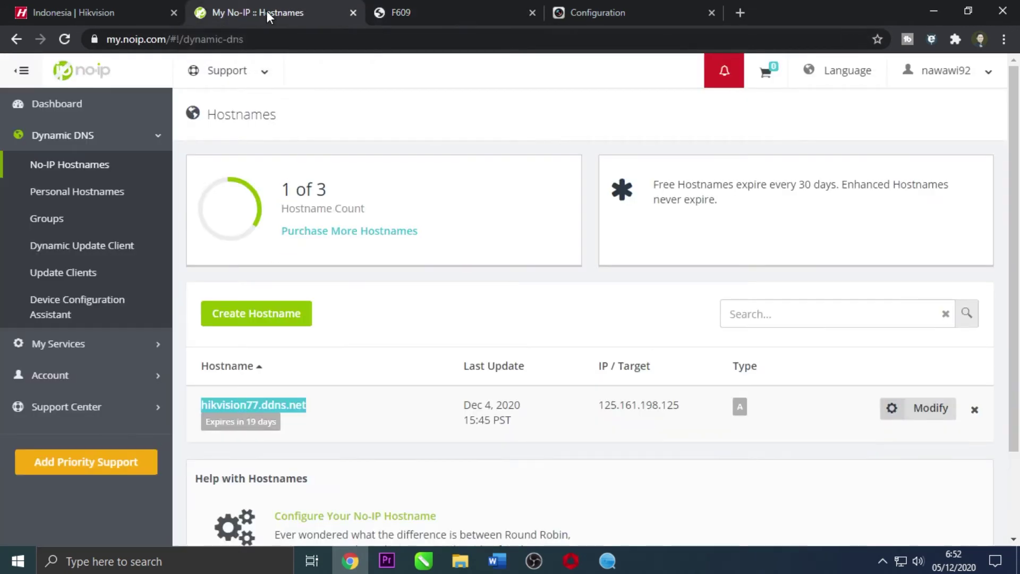
pyautogui.scroll(-2, 532, 334)
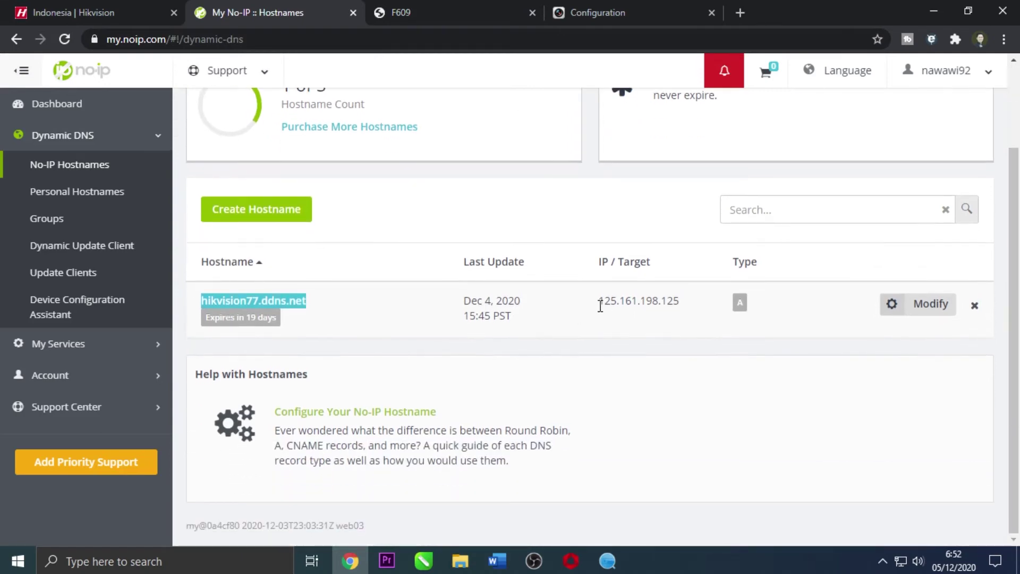
pyautogui.moveTo(600, 306); pyautogui.dragTo(693, 310)
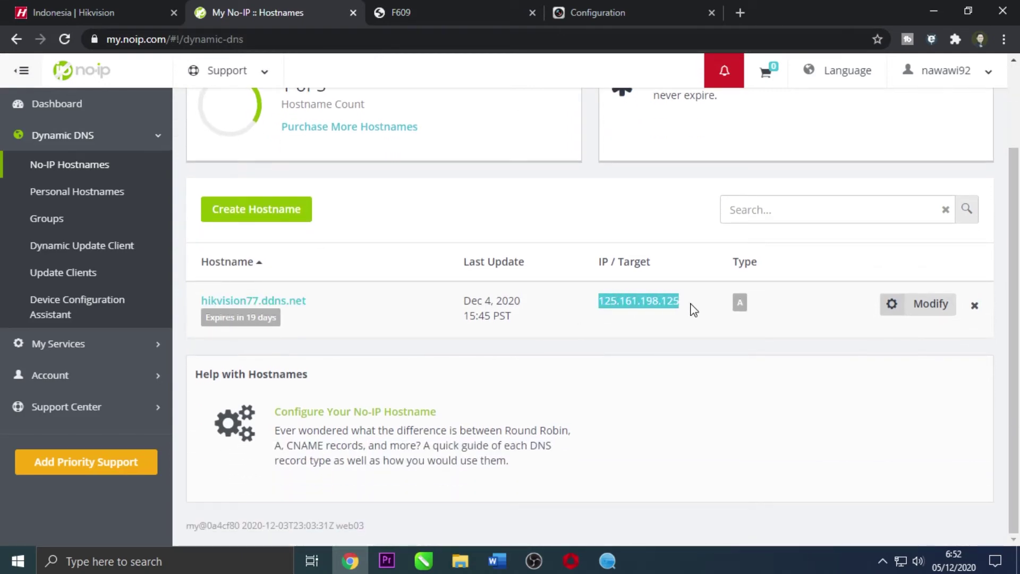
pyautogui.click(422, 2)
pyautogui.click(256, 15)
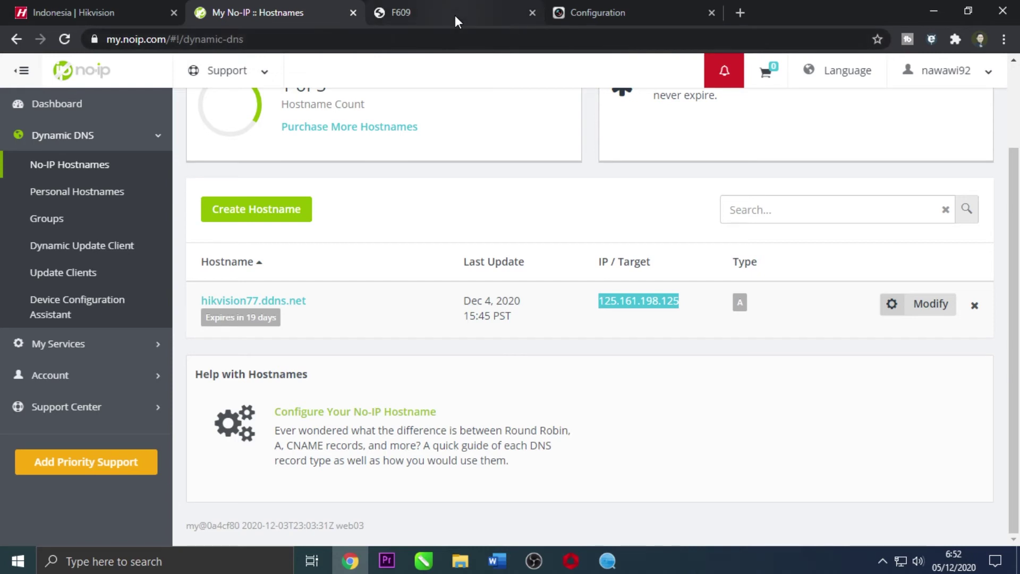
# Show the DVR's Port tab and highlight HTTP port 8080 and Server port 8000.
pyautogui.click(625, 8)
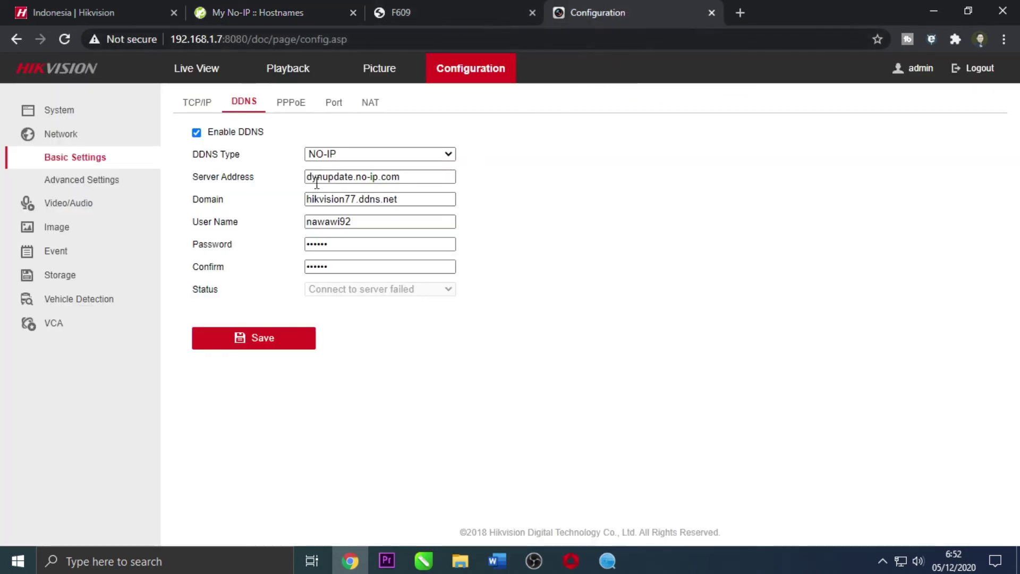
pyautogui.click(337, 102)
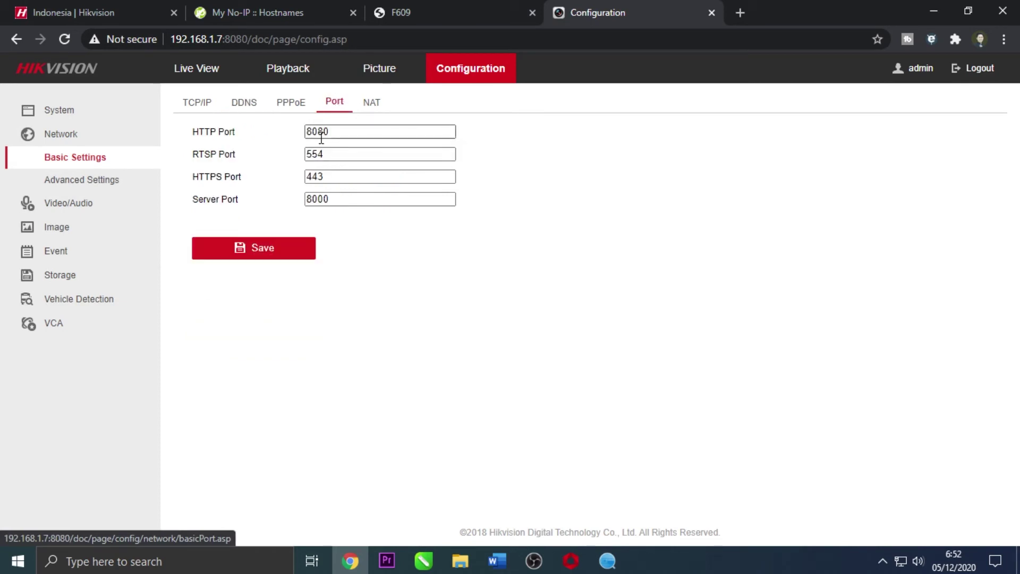
pyautogui.moveTo(337, 133); pyautogui.dragTo(290, 139)
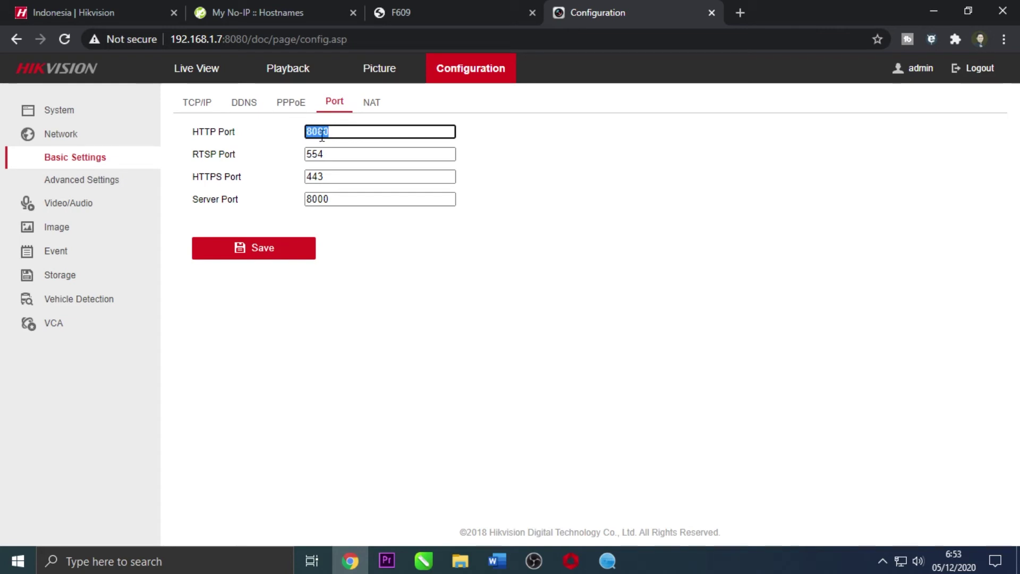
pyautogui.click(335, 199)
pyautogui.moveTo(336, 200); pyautogui.dragTo(301, 201)
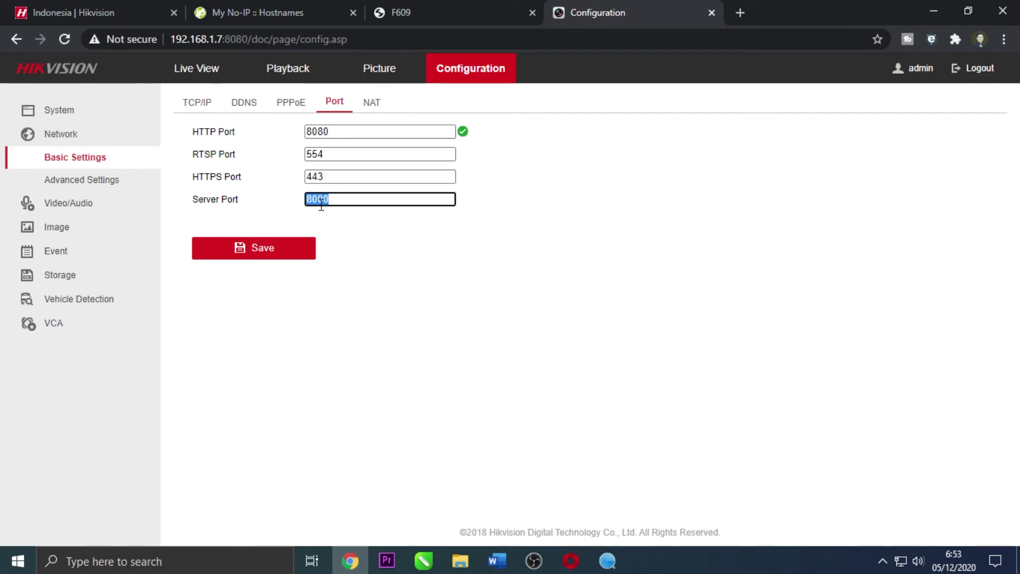
# Check the router's Application > DMZ Host IP address, which reads 192.168.1.100.
pyautogui.click(456, 18)
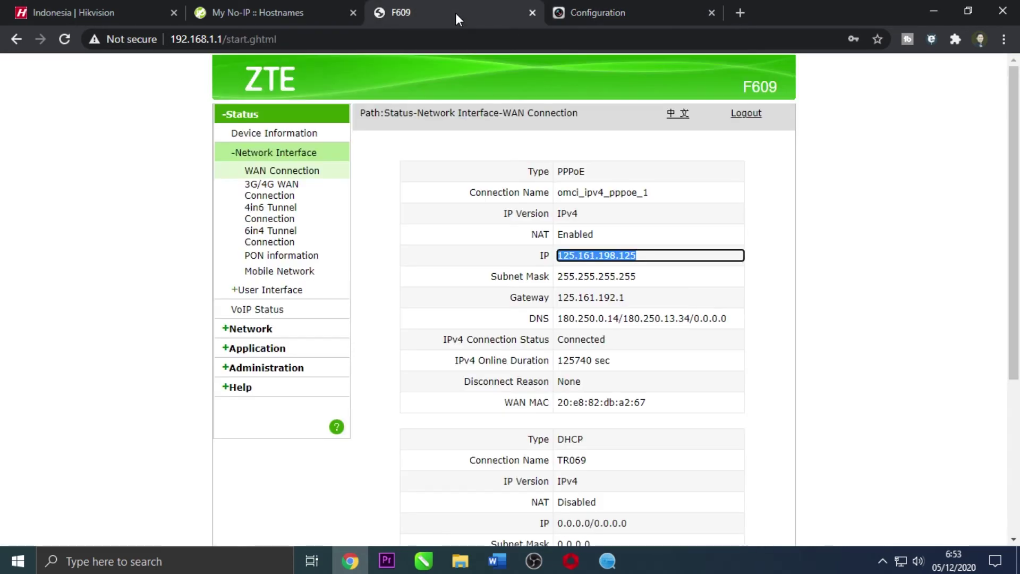
pyautogui.click(255, 355)
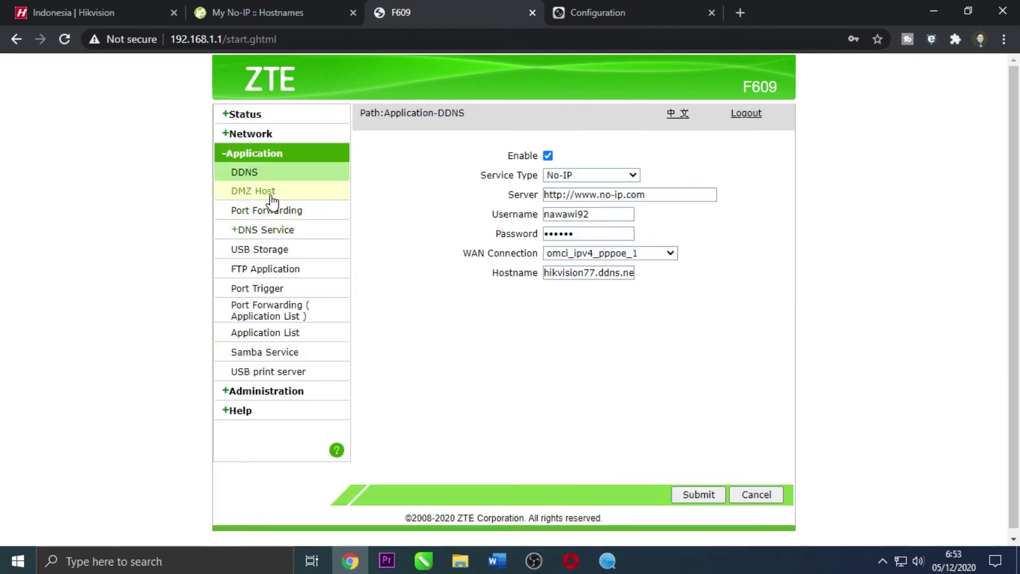
pyautogui.click(273, 193)
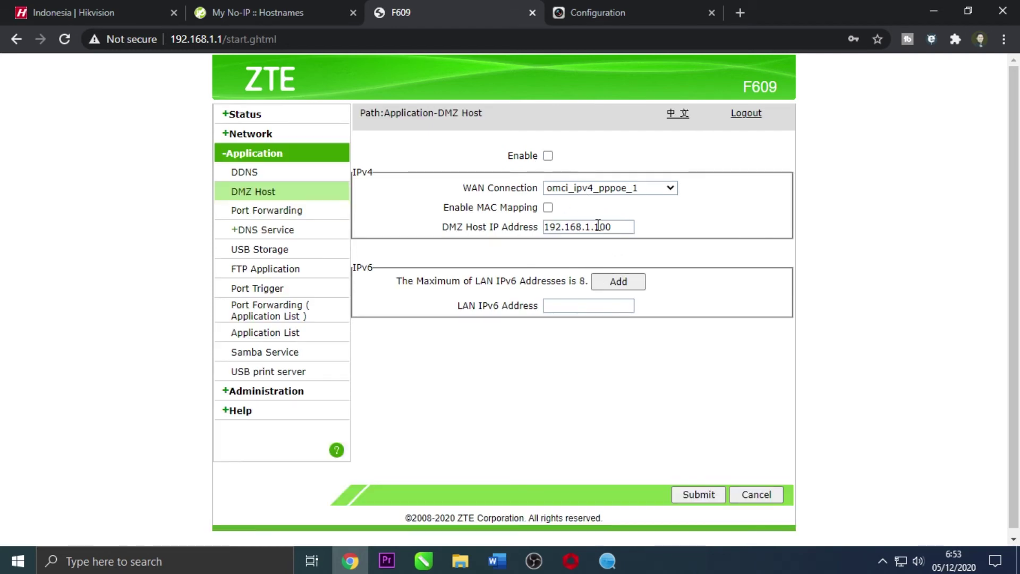
pyautogui.click(619, 227)
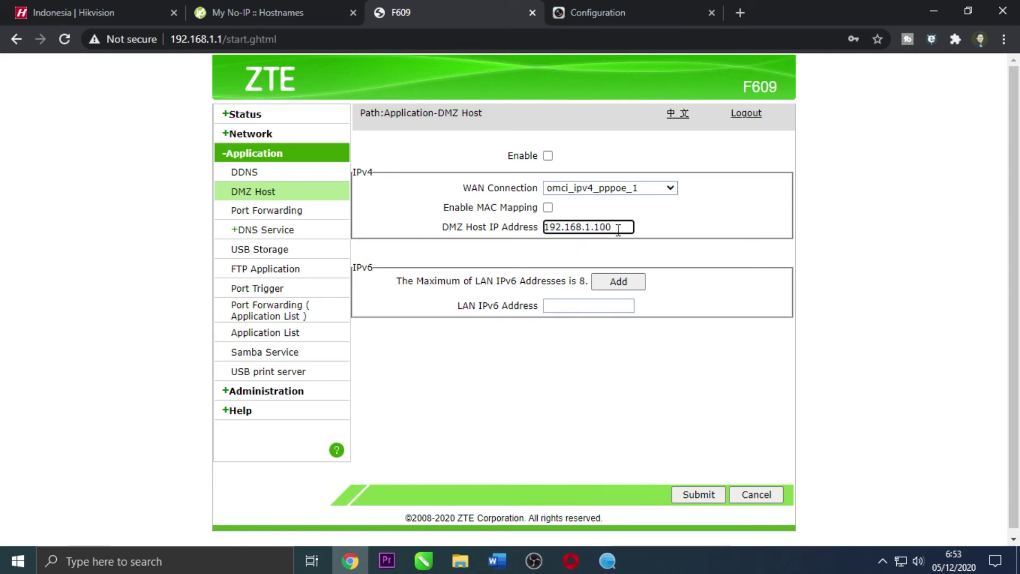
# Compare the DMZ host address with the DVR's address 192.168.1.7.
pyautogui.click(647, 6)
pyautogui.moveTo(172, 39); pyautogui.dragTo(224, 41)
pyautogui.click(406, 9)
# Review the router's port forwarding rules for HTTP, RTSP and Server to 192.168.1.7.
pyautogui.click(264, 314)
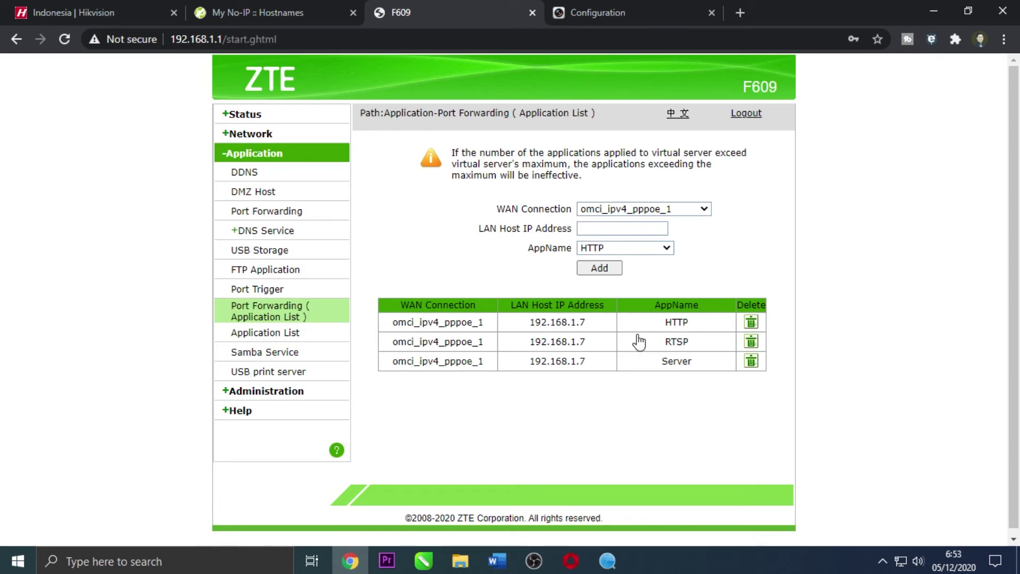
pyautogui.click(265, 333)
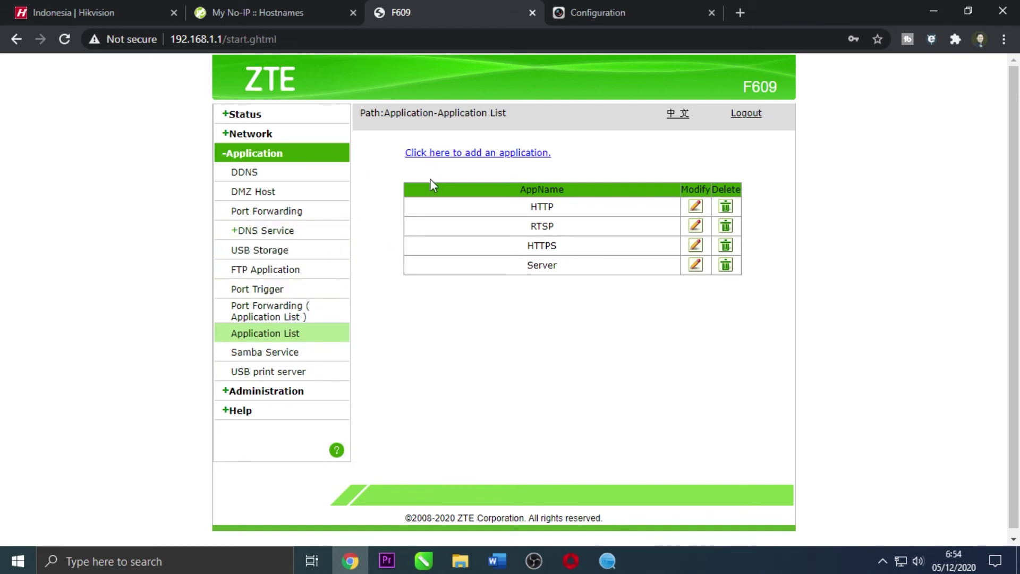
pyautogui.click(274, 319)
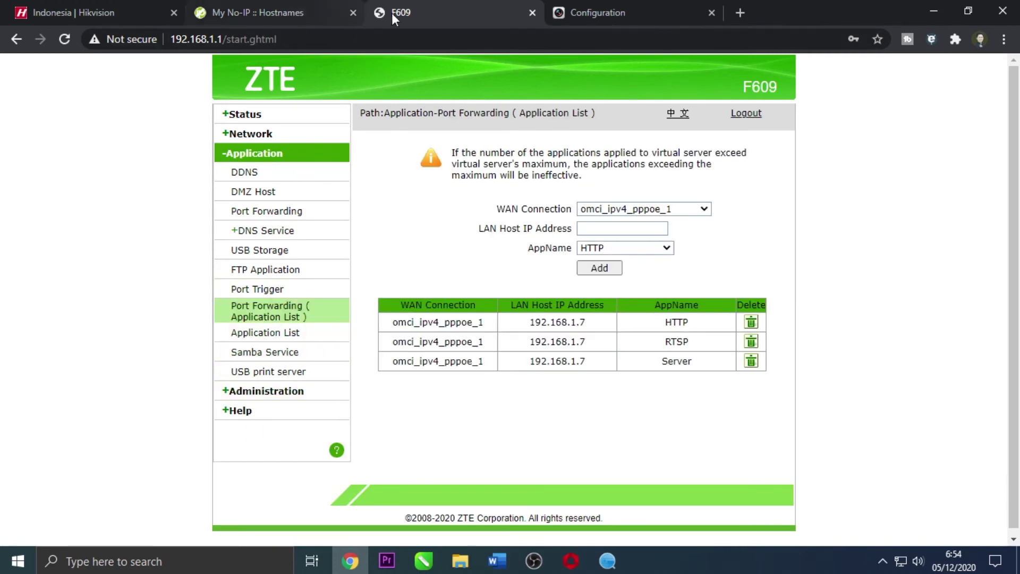
pyautogui.click(623, 9)
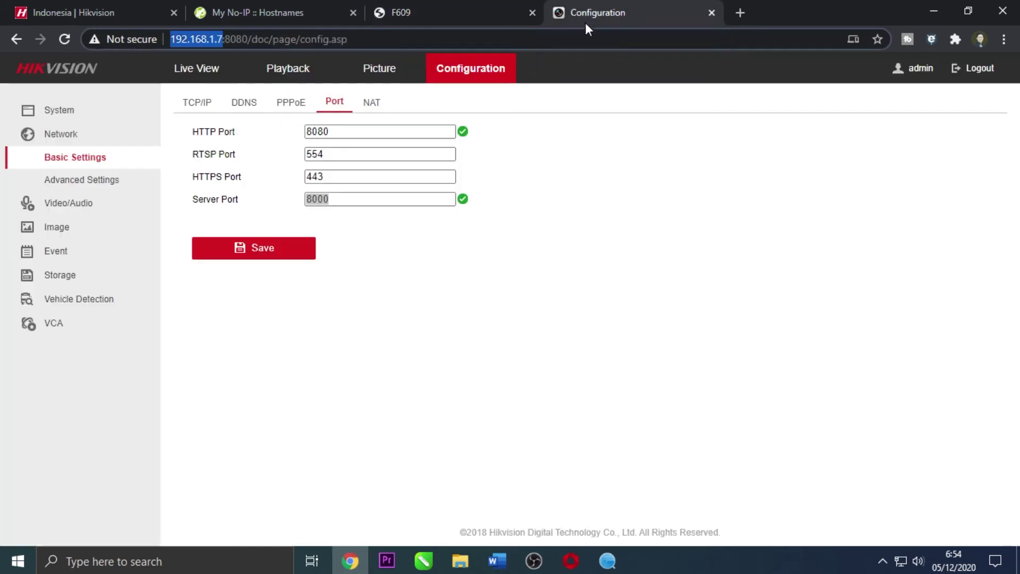
pyautogui.click(740, 13)
# Load canyouseeme.org in the new browser tab.
pyautogui.click(499, 40)
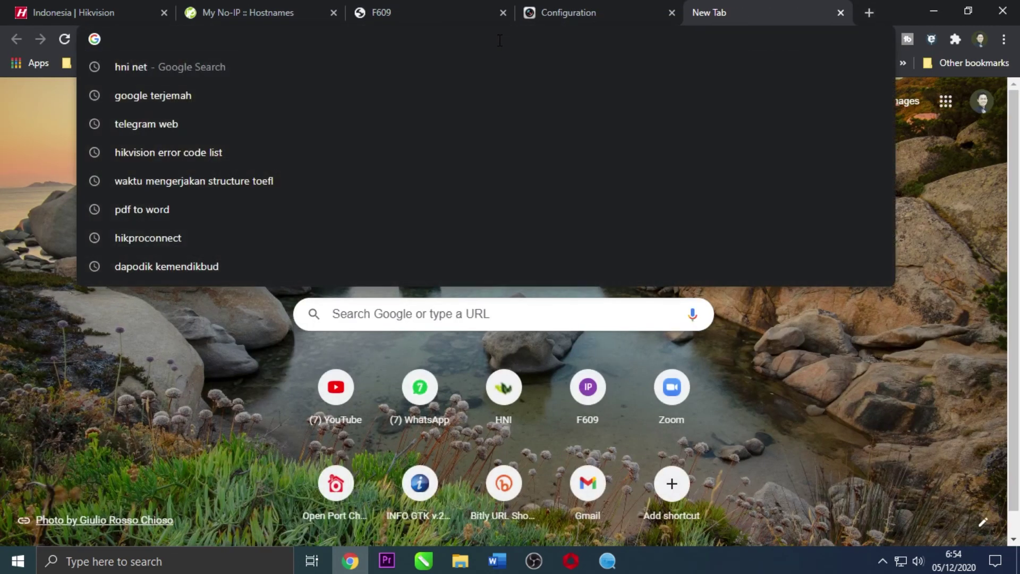
pyautogui.write('can')
pyautogui.press('Right')
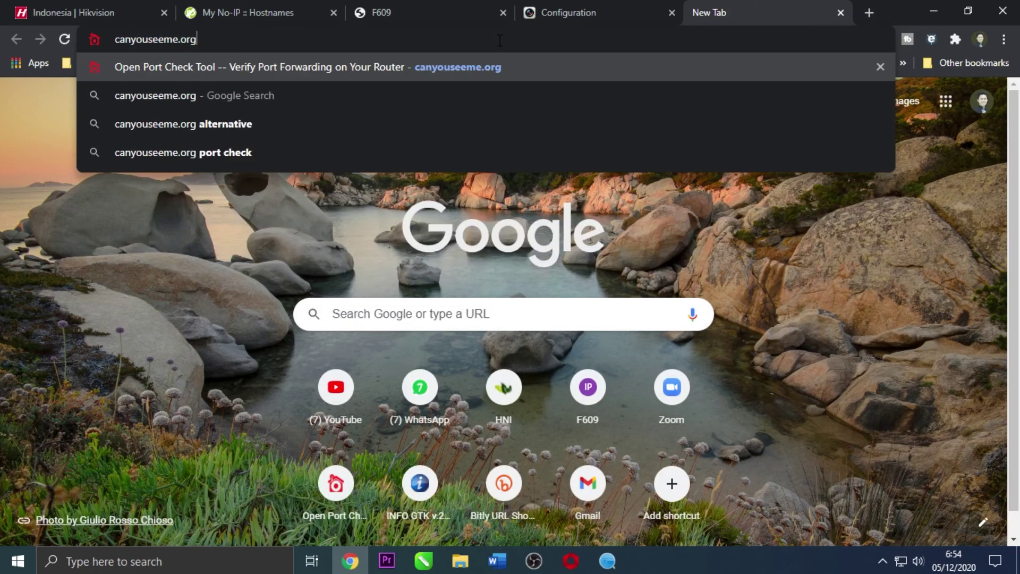
pyautogui.press('Return')
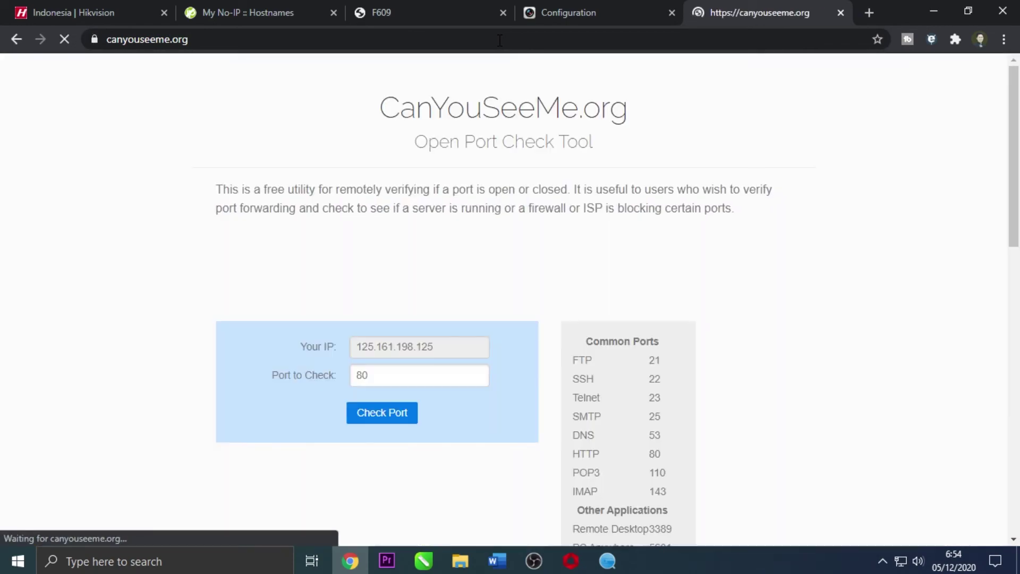
# Check port 8000, confirm the Success result, and return to the router page.
pyautogui.click(420, 380)
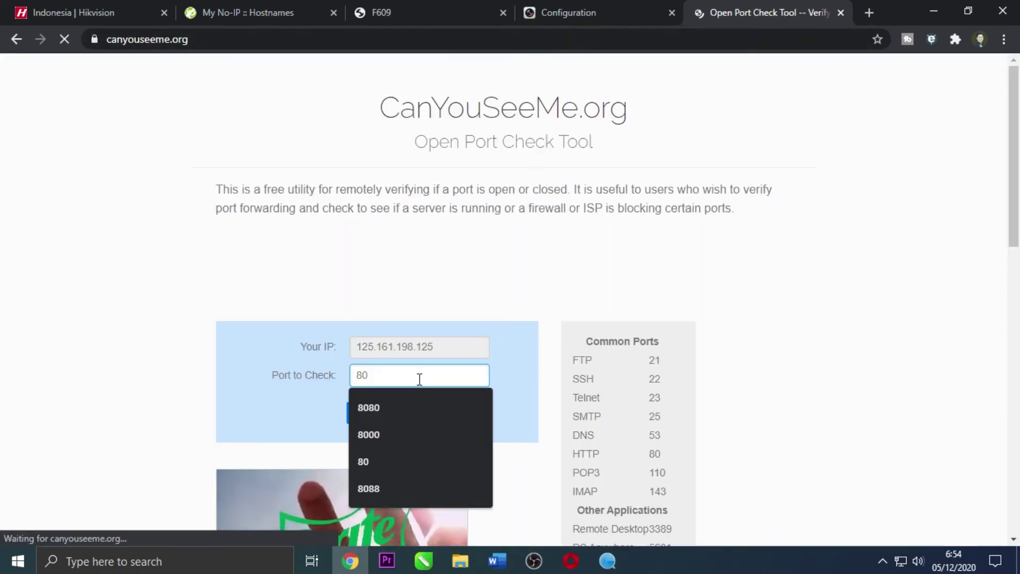
pyautogui.write('00')
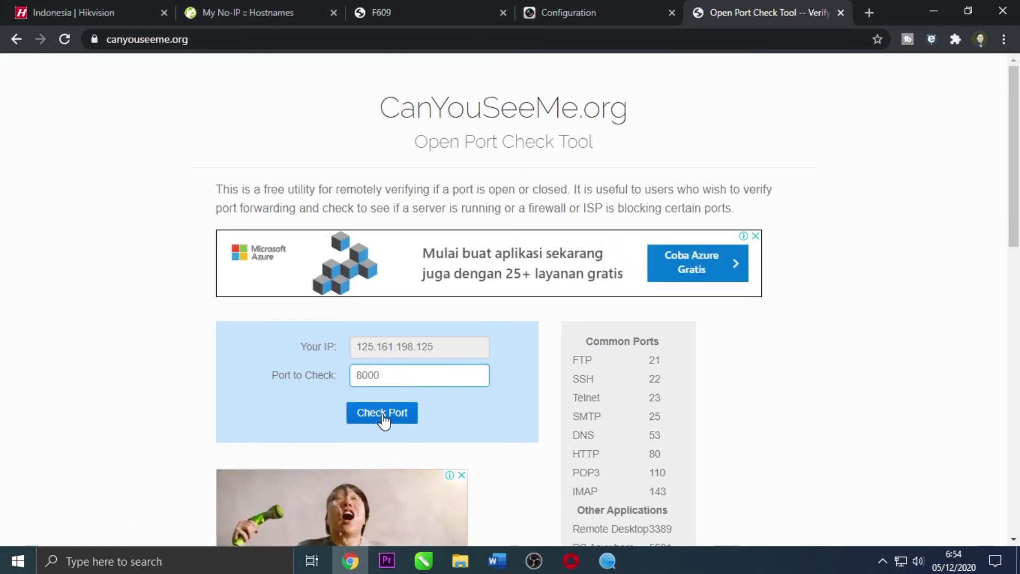
pyautogui.click(417, 425)
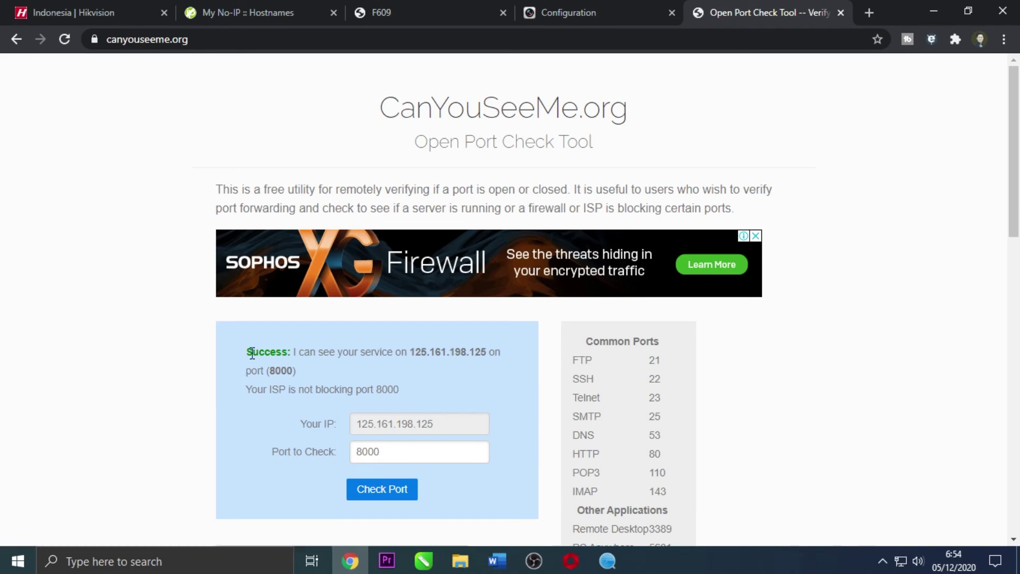
pyautogui.moveTo(248, 352); pyautogui.dragTo(292, 354)
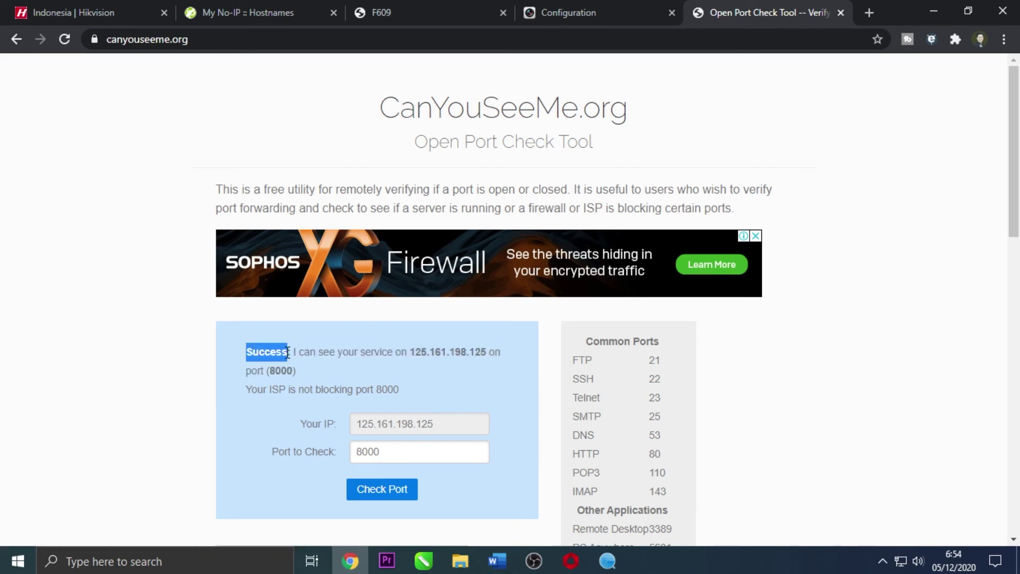
pyautogui.click(126, 384)
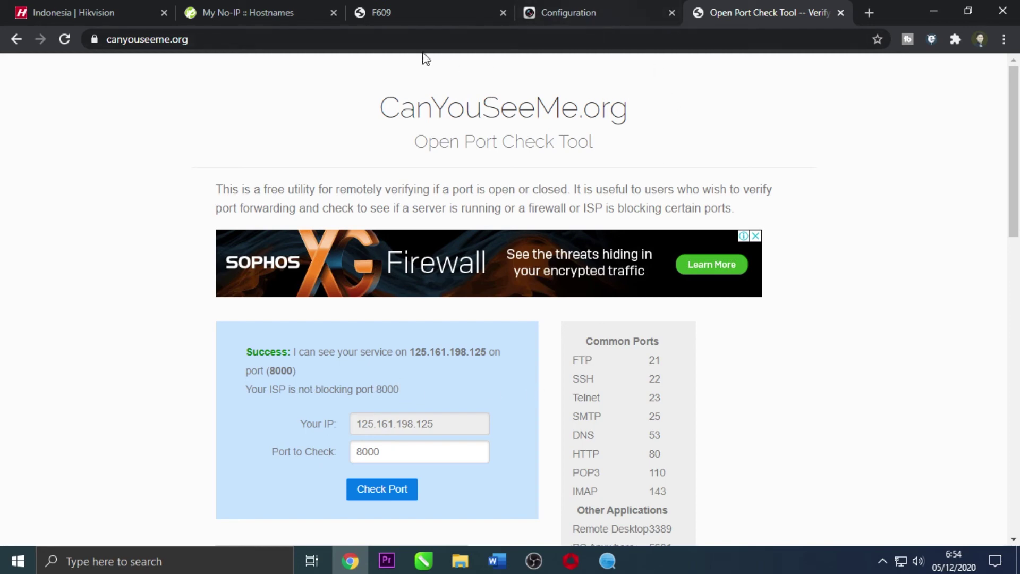
pyautogui.click(399, 16)
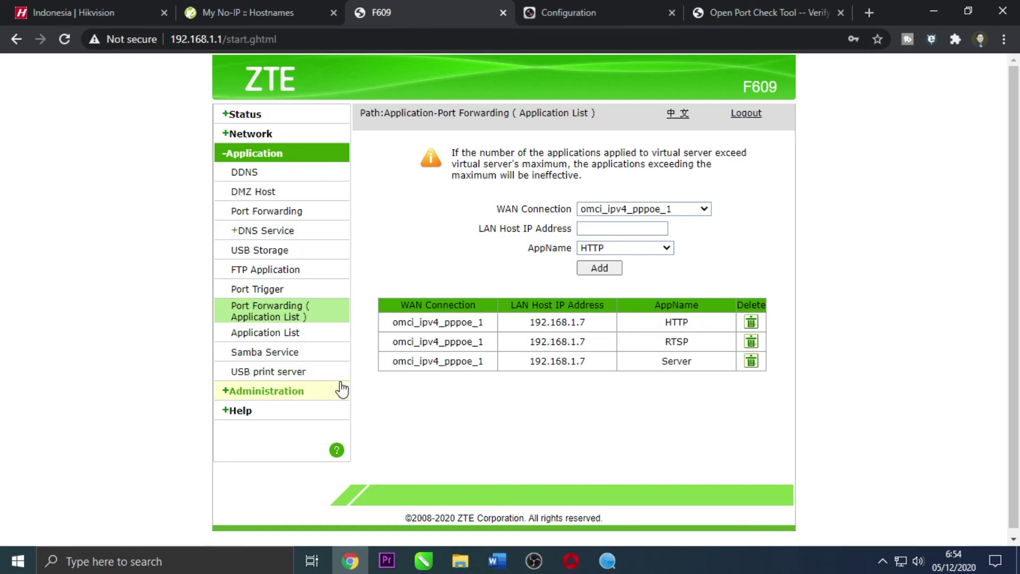
# Review the router's DMZ Host and Port Forwarding entries, then bring iVMS-4200 back.
pyautogui.click(270, 192)
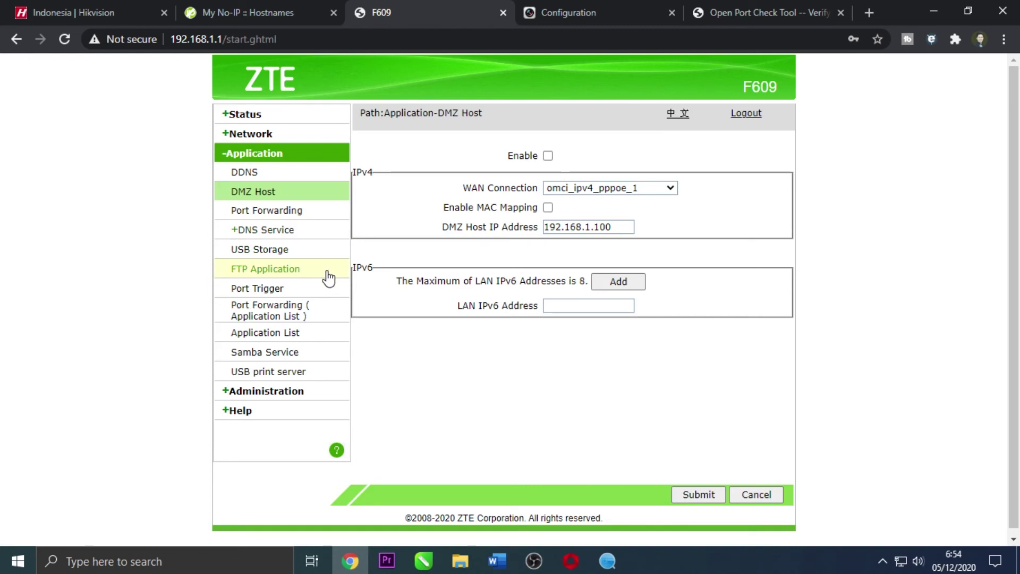
pyautogui.click(280, 318)
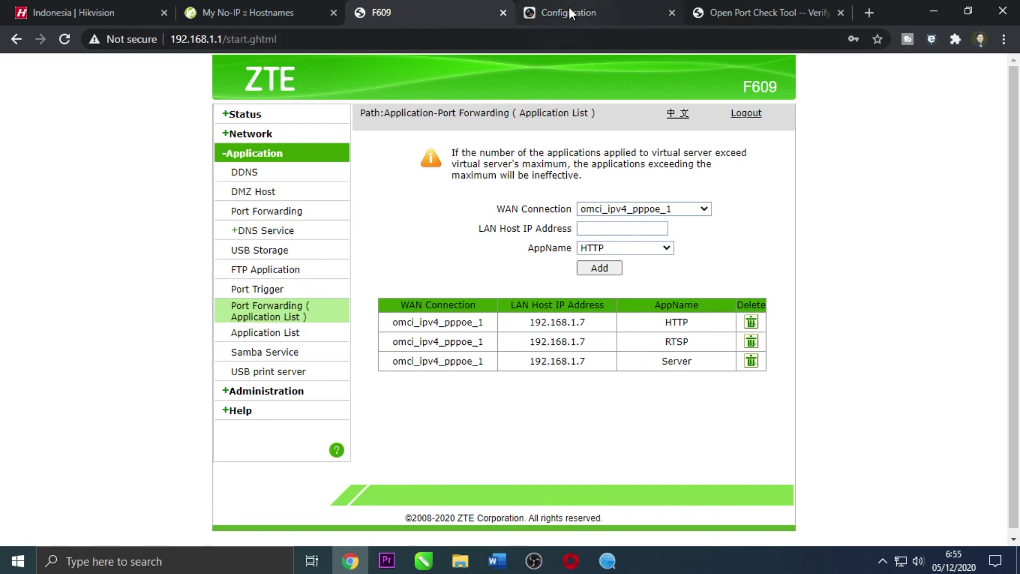
pyautogui.click(567, 570)
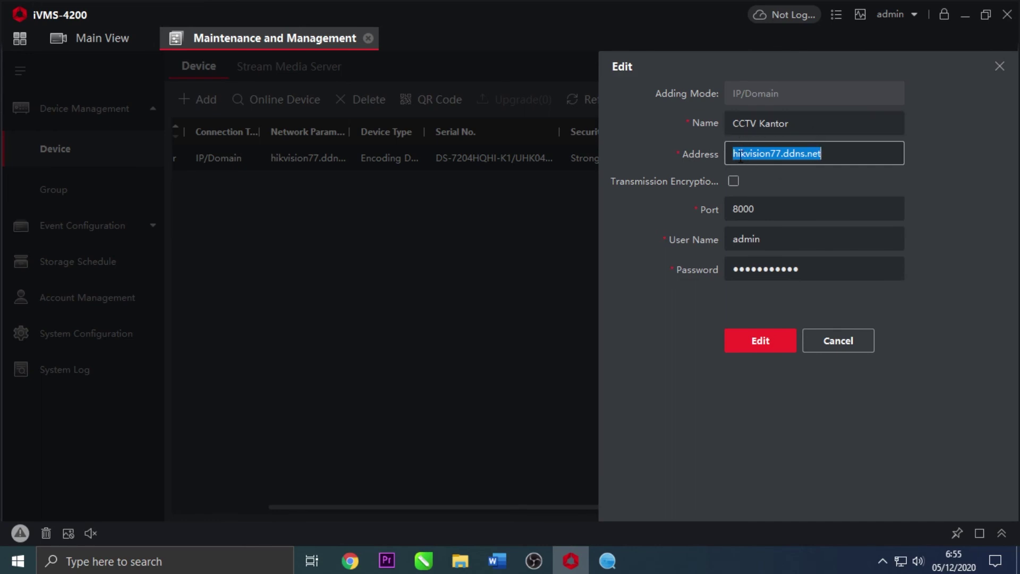
pyautogui.moveTo(823, 154); pyautogui.dragTo(729, 154)
pyautogui.doubleClick(775, 213)
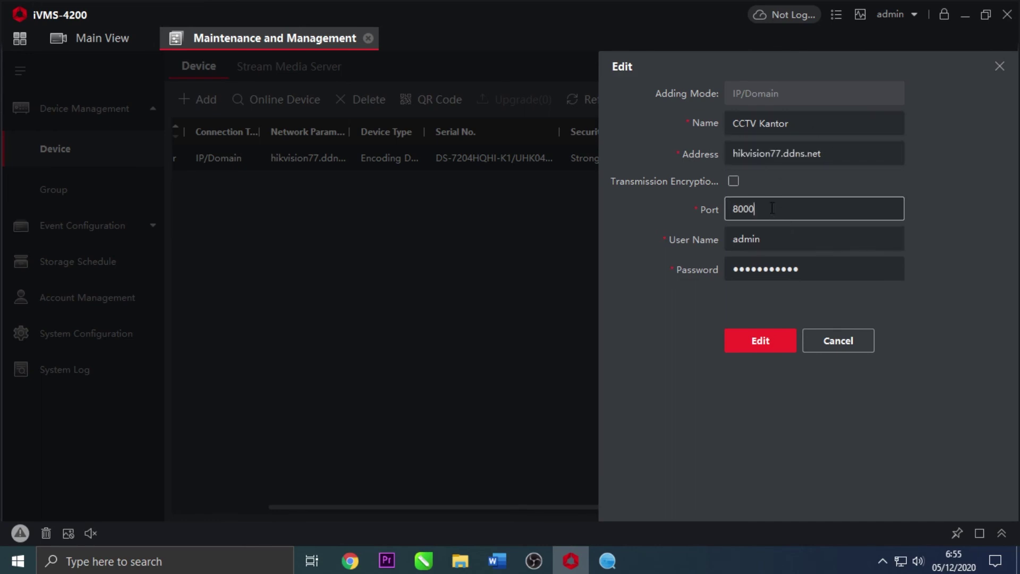
pyautogui.doubleClick(784, 236)
pyautogui.doubleClick(736, 269)
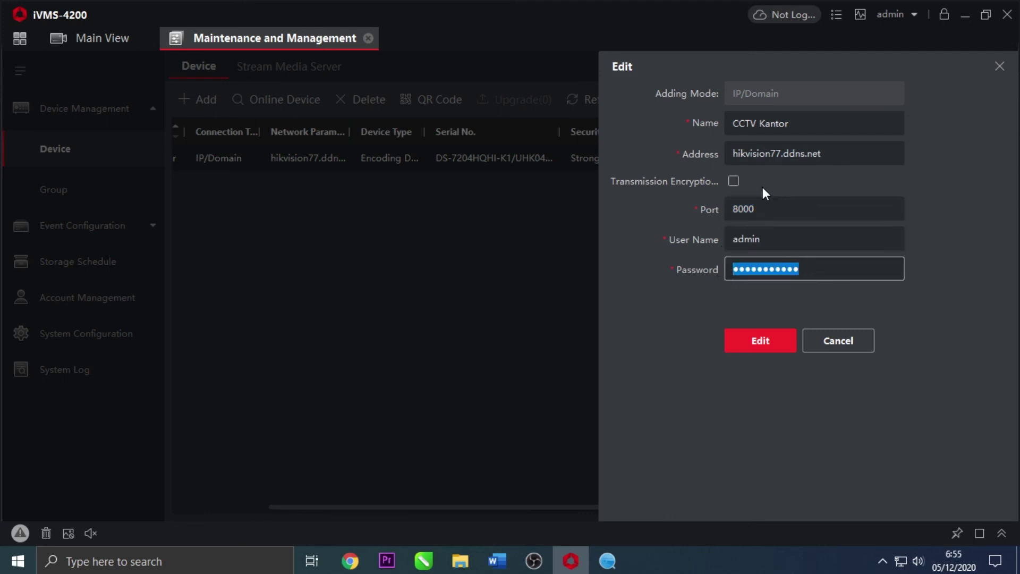
pyautogui.click(754, 208)
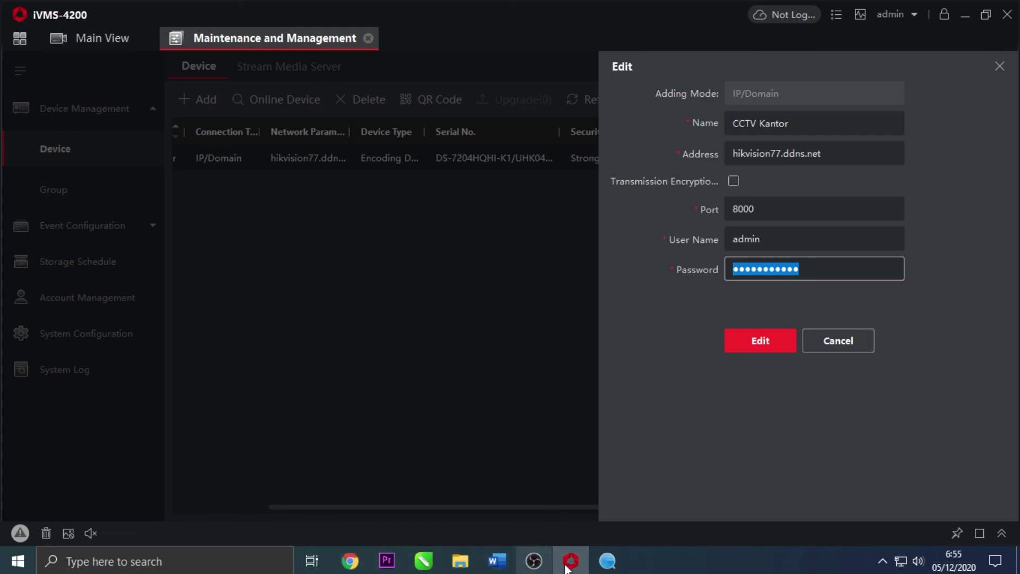
# Cross-check the port against the DVR's Server Port 8000 in the browser.
pyautogui.click(350, 561)
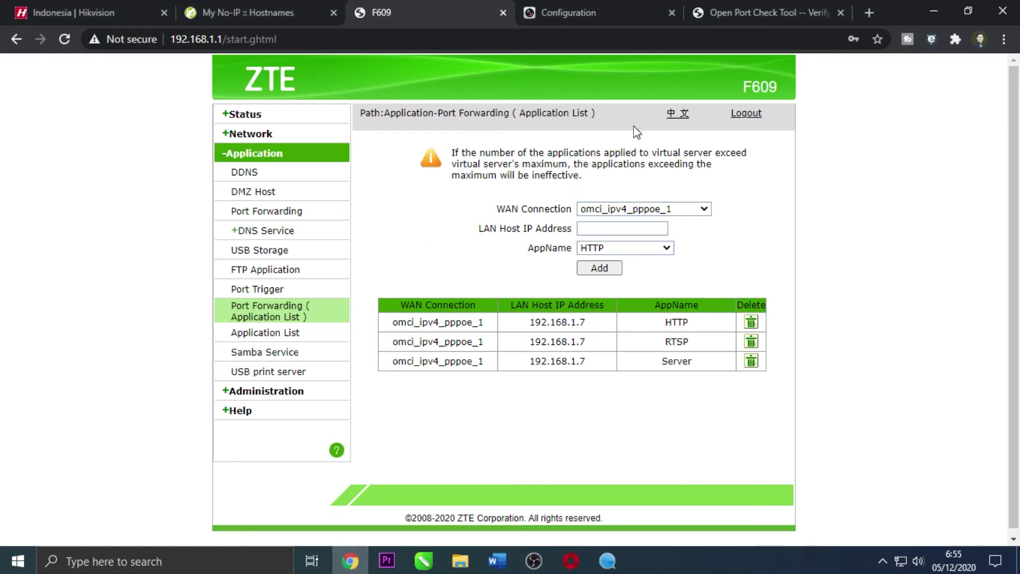
pyautogui.click(578, 8)
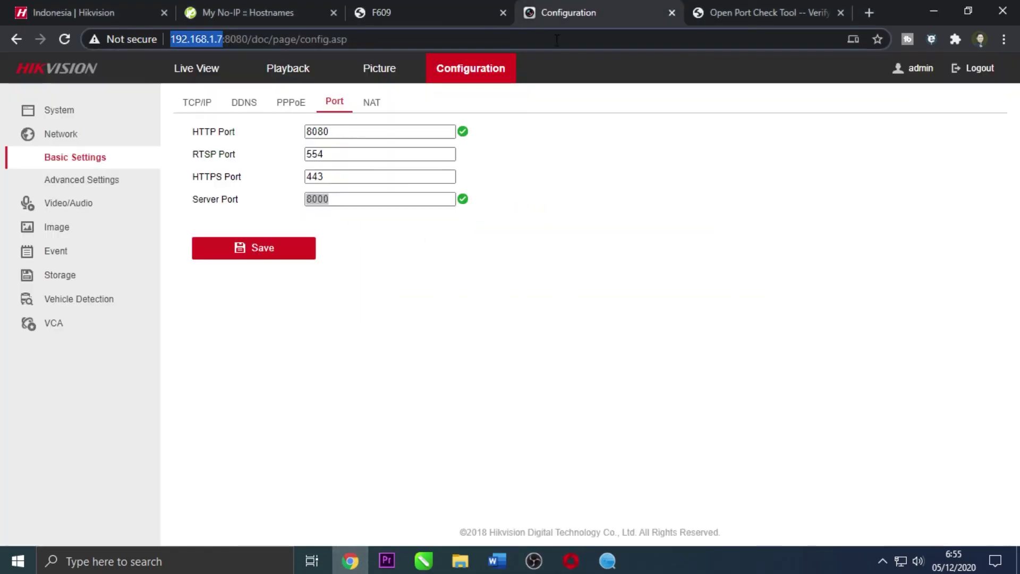
pyautogui.click(333, 200)
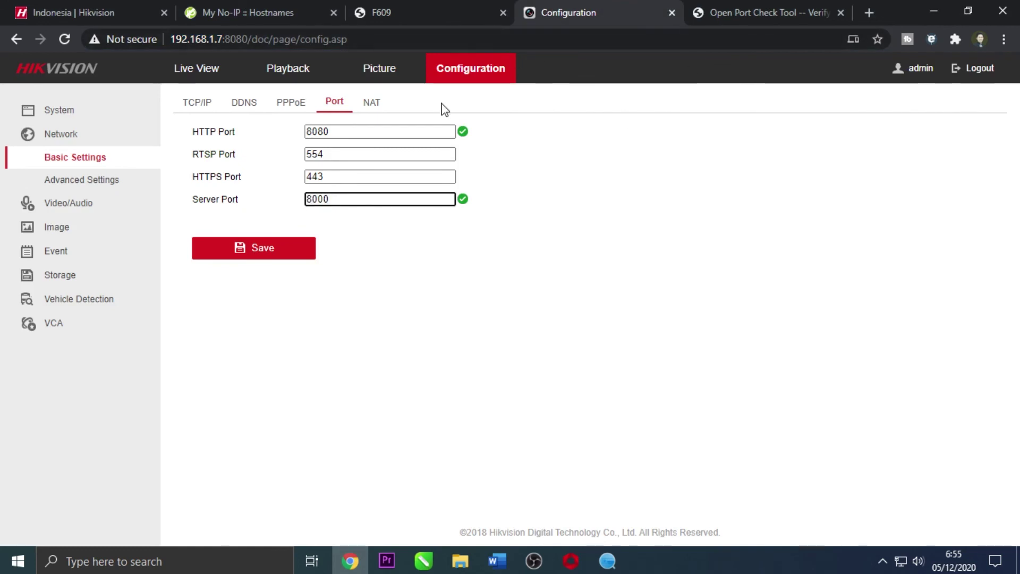
pyautogui.click(571, 560)
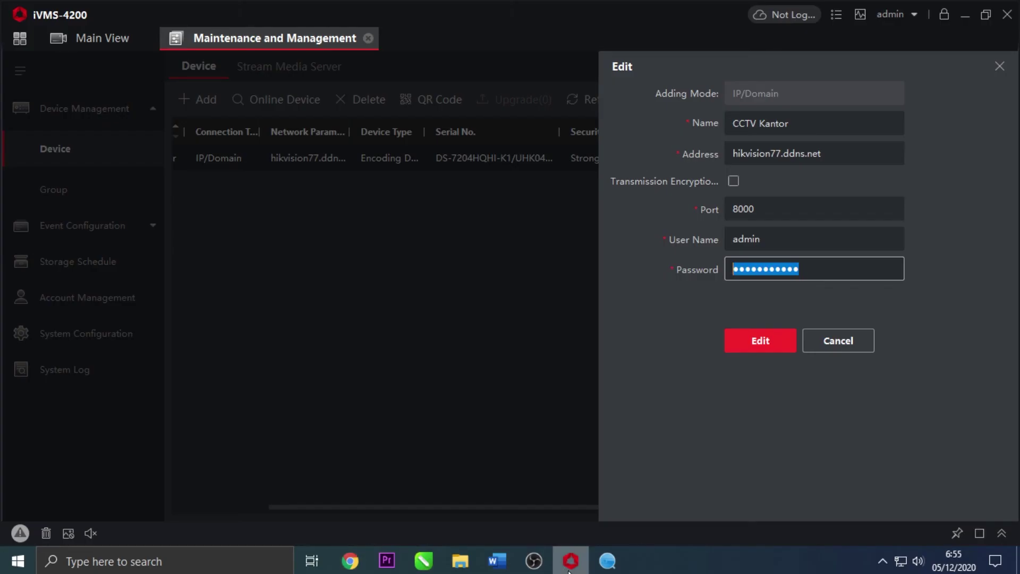
# Cancel the Edit form unchanged and show CCTV Kantor's live cameras in Main View.
pyautogui.click(796, 242)
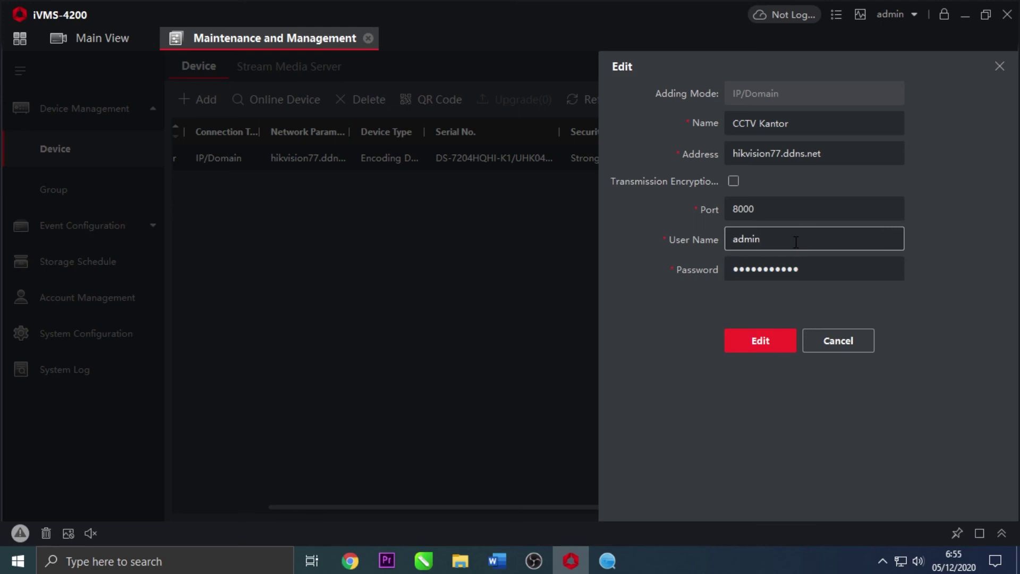
pyautogui.click(798, 269)
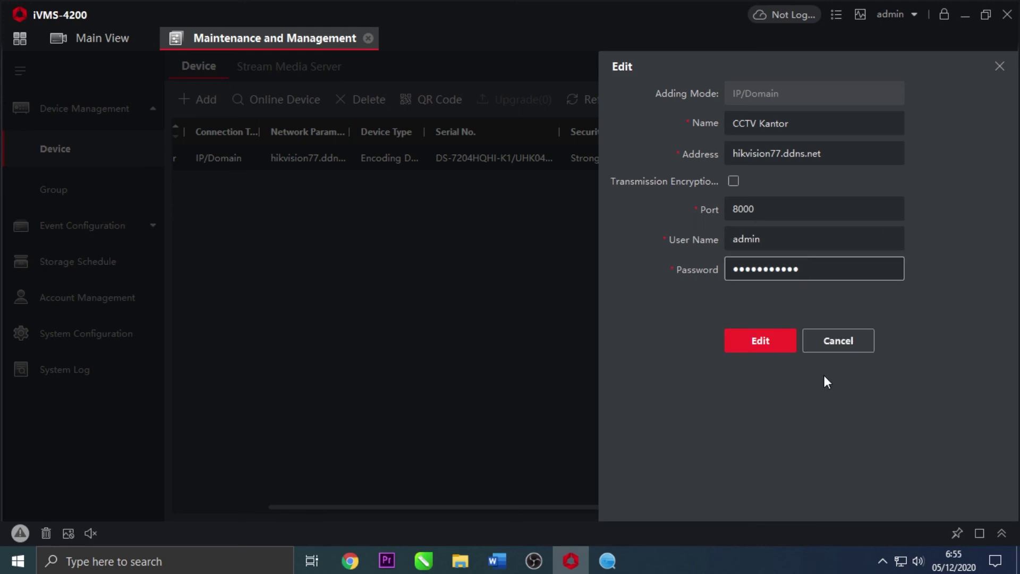
pyautogui.click(850, 343)
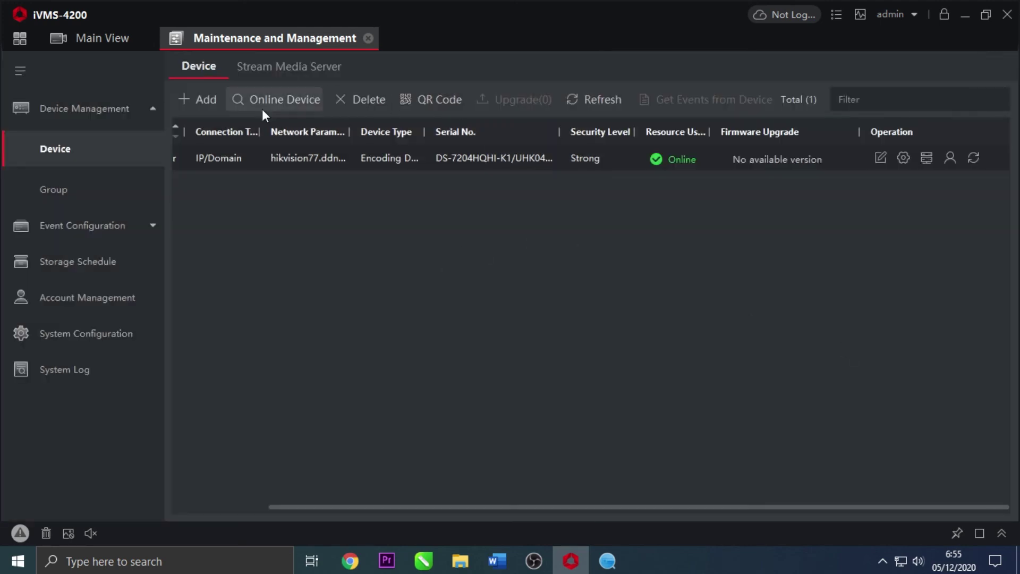
pyautogui.click(97, 42)
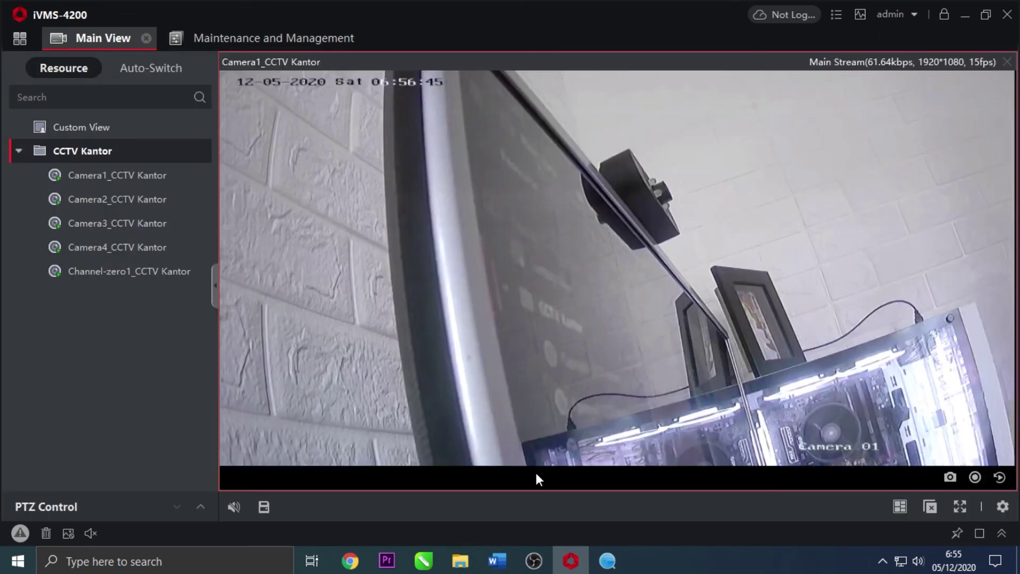